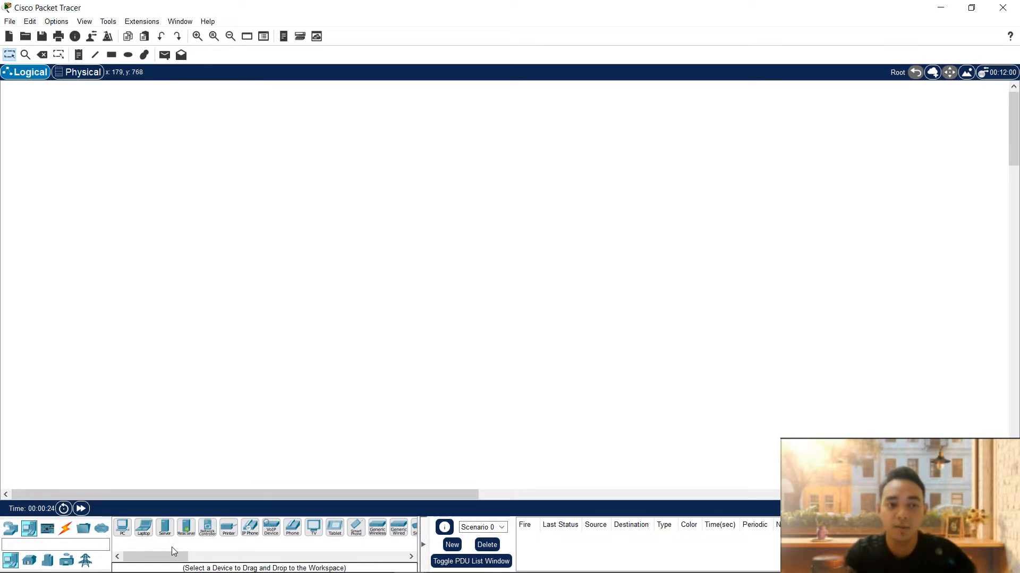
- Add a 2811 router in the middle of the workspace and name it Router 1
{"action": "left_click", "coordinate": [13, 529]}
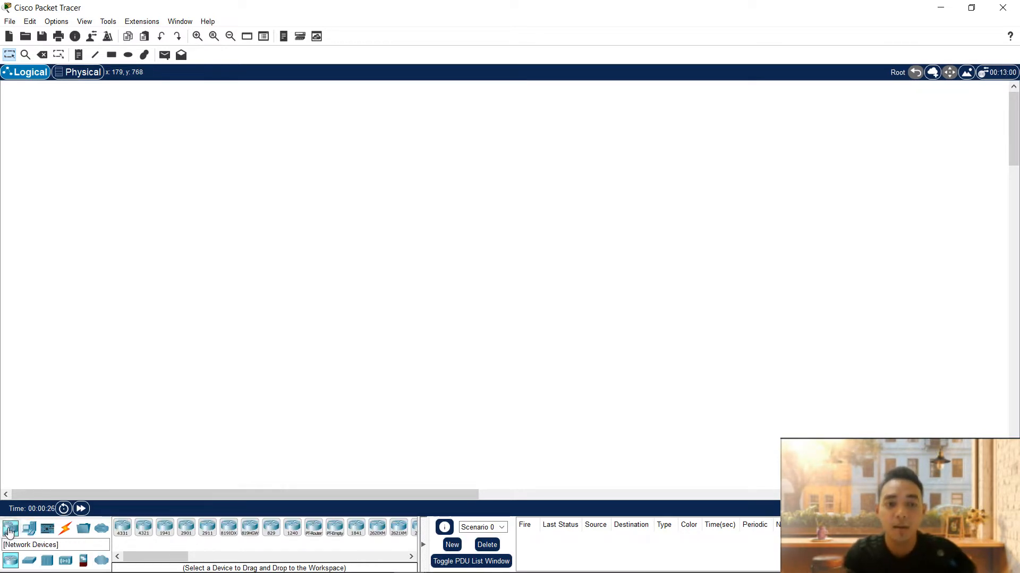
{"action": "left_click_drag", "start_coordinate": [146, 556], "coordinate": [174, 556]}
{"action": "left_click_drag", "start_coordinate": [287, 540], "coordinate": [469, 268]}
{"action": "left_click", "coordinate": [475, 289]}
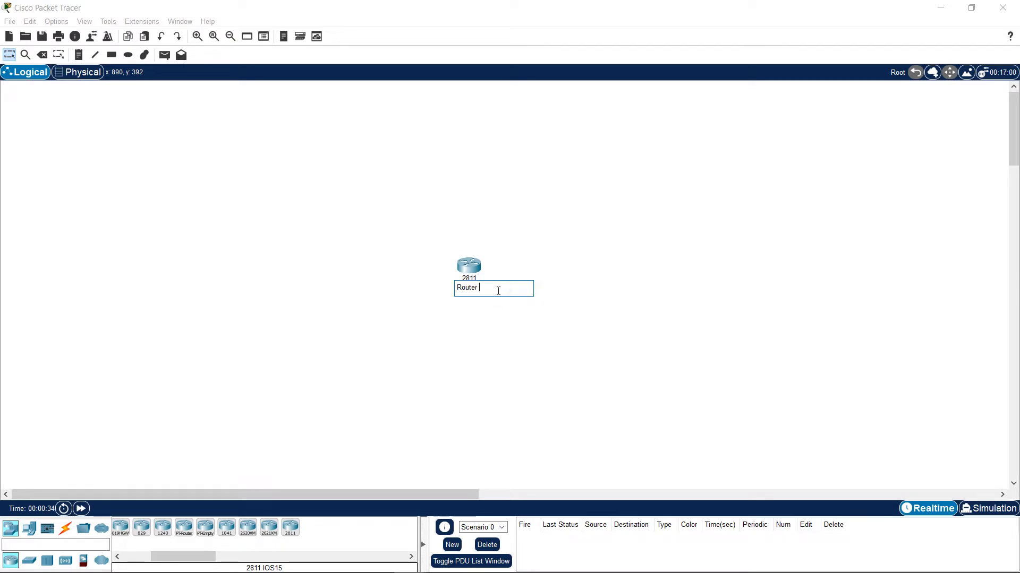
{"action": "type", "text": "Router 1"}
{"action": "key", "text": "Return"}
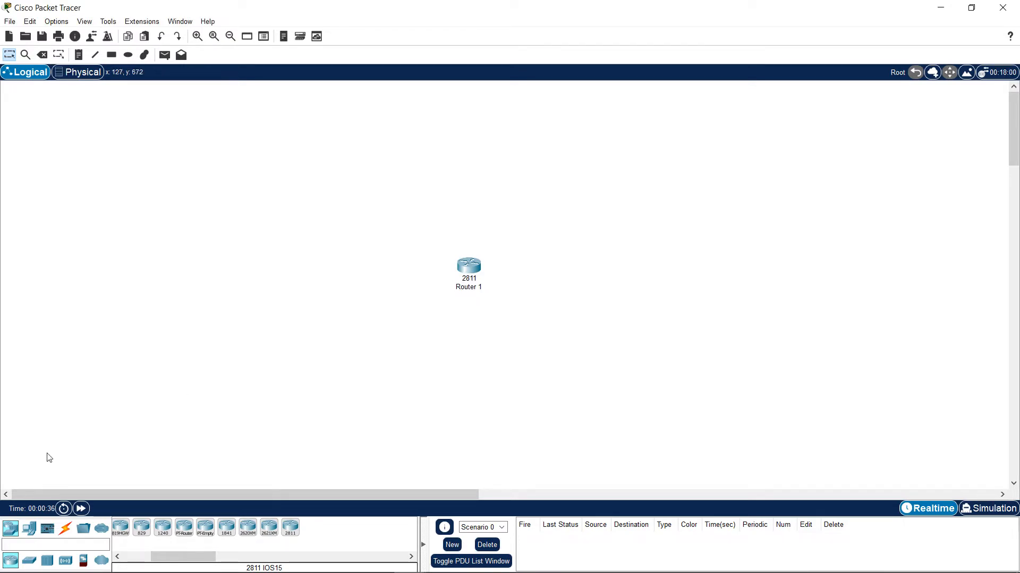
- Place a 2960 switch below Router 1 and name it Switch 1
{"action": "left_click", "coordinate": [29, 561]}
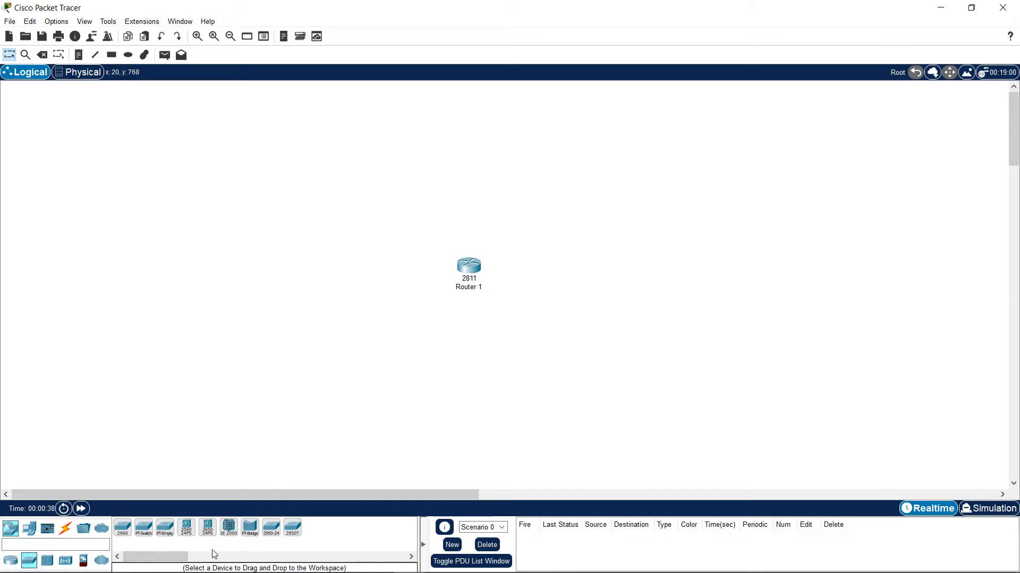
{"action": "left_click_drag", "start_coordinate": [126, 540], "coordinate": [466, 338]}
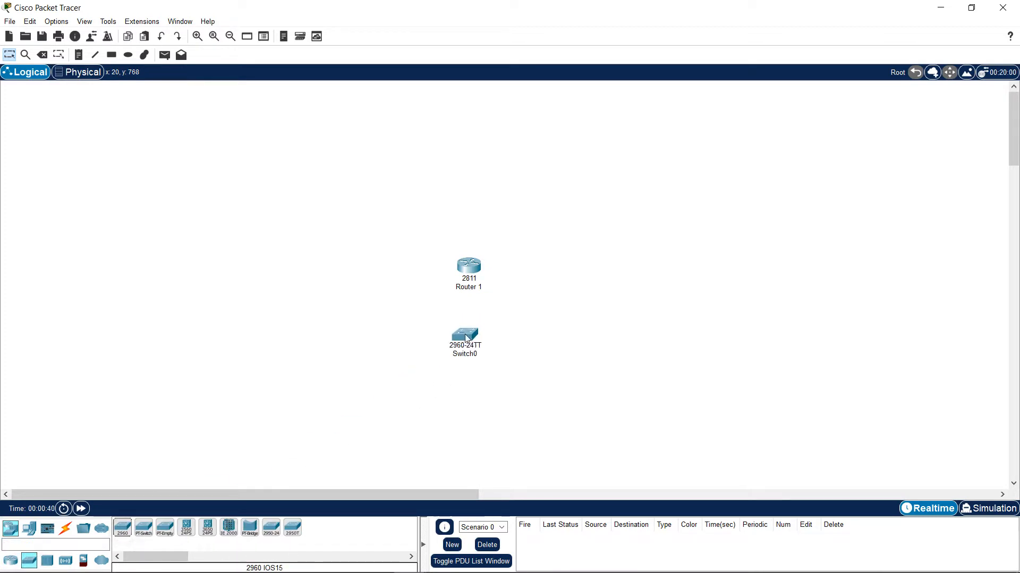
{"action": "left_click", "coordinate": [472, 358]}
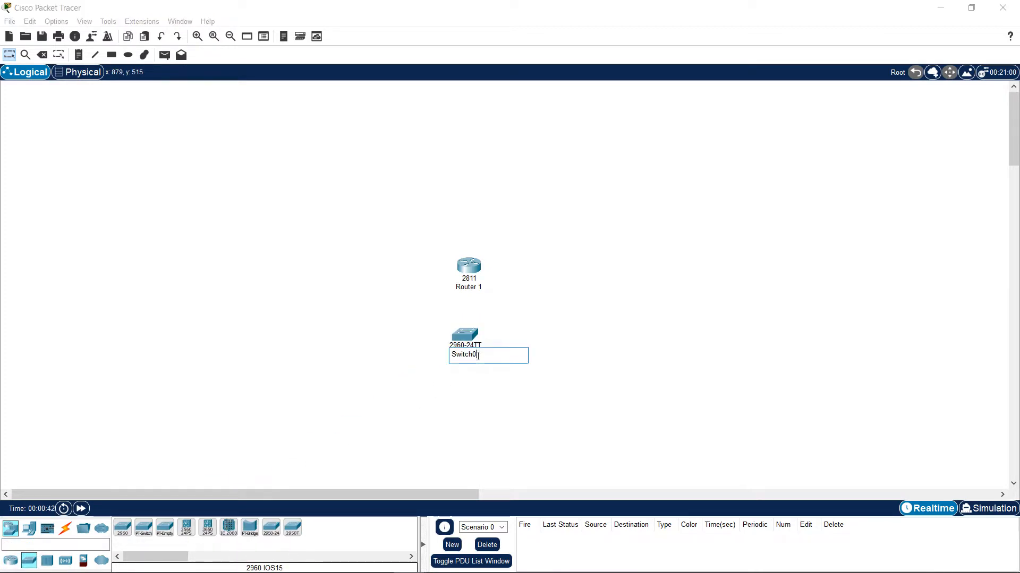
{"action": "type", "text": "1"}
{"action": "left_click", "coordinate": [383, 413]}
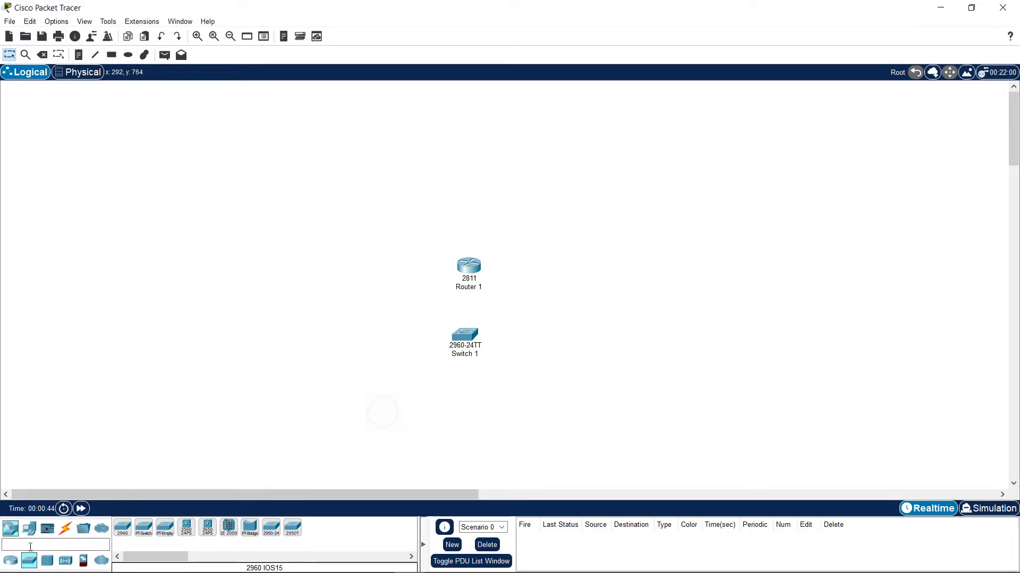
- Place a PC below and well to the left of Switch 1, naming it PC1
{"action": "left_click", "coordinate": [29, 528]}
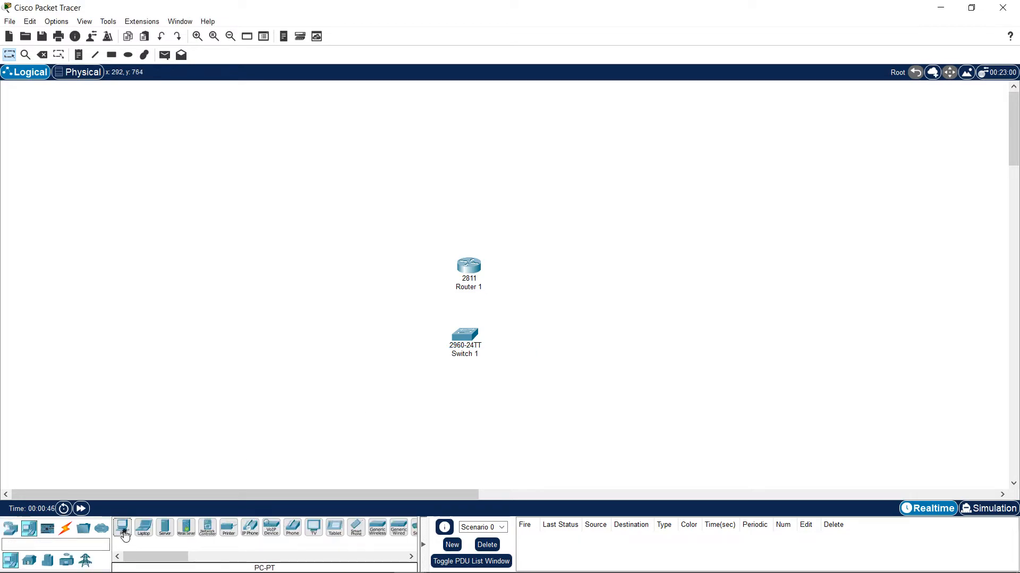
{"action": "double_click", "coordinate": [132, 428]}
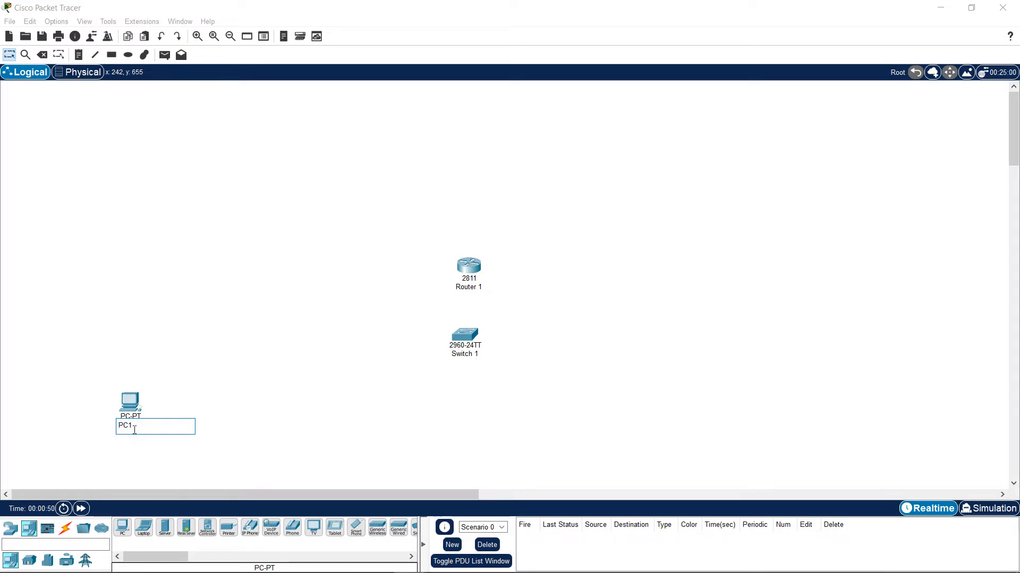
{"action": "left_click", "coordinate": [171, 459]}
{"action": "left_click_drag", "start_coordinate": [122, 404], "coordinate": [85, 393]}
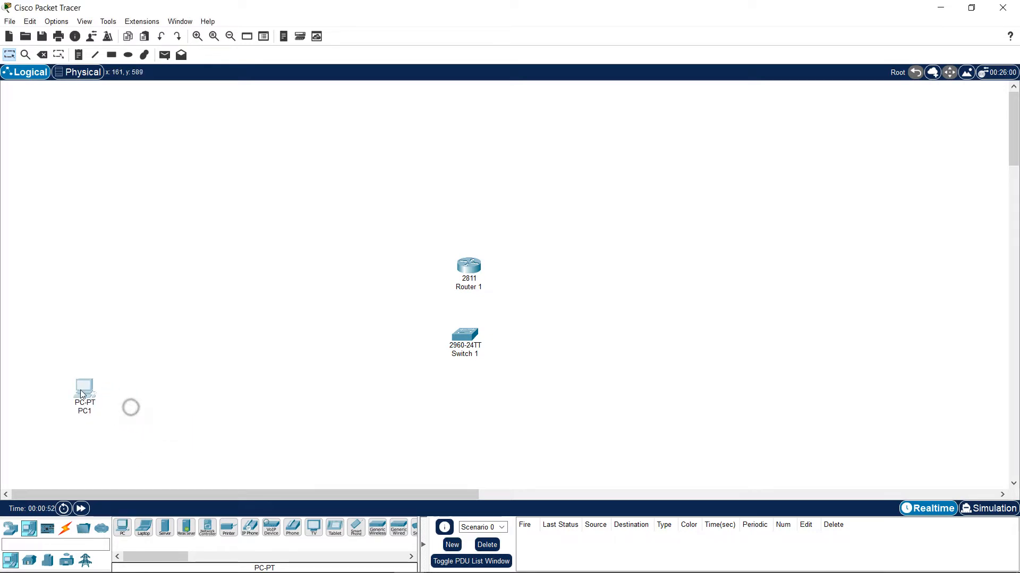
- Add 19 more PCs in a wide arc around the underside of Switch 1, ending with PC20 at the far right
{"action": "left_click_drag", "start_coordinate": [122, 528], "coordinate": [150, 447]}
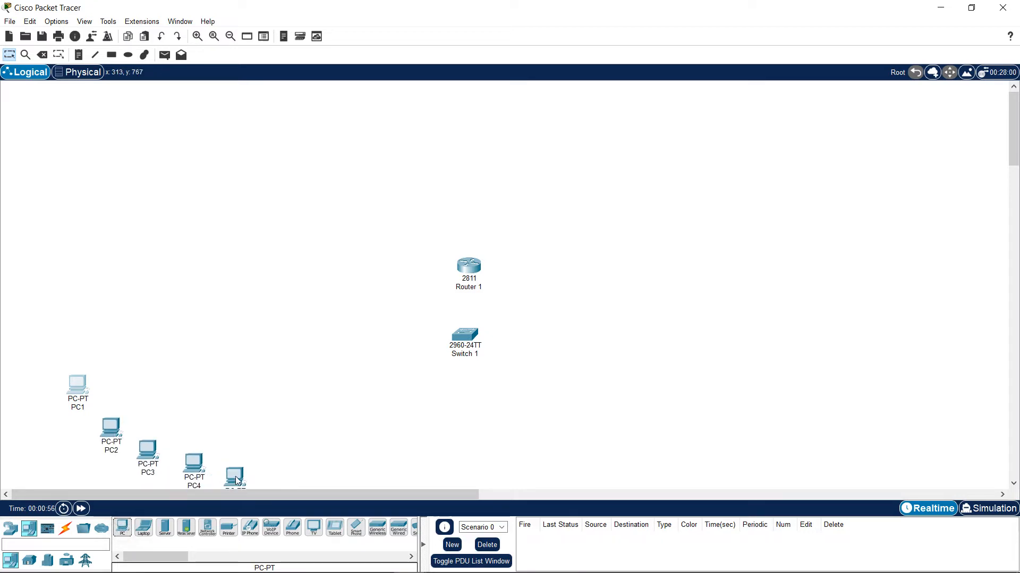
{"action": "left_click_drag", "start_coordinate": [124, 533], "coordinate": [277, 479]}
{"action": "left_click_drag", "start_coordinate": [123, 529], "coordinate": [324, 480]}
{"action": "scroll", "coordinate": [952, 287], "scroll_direction": "down", "scroll_amount": 3}
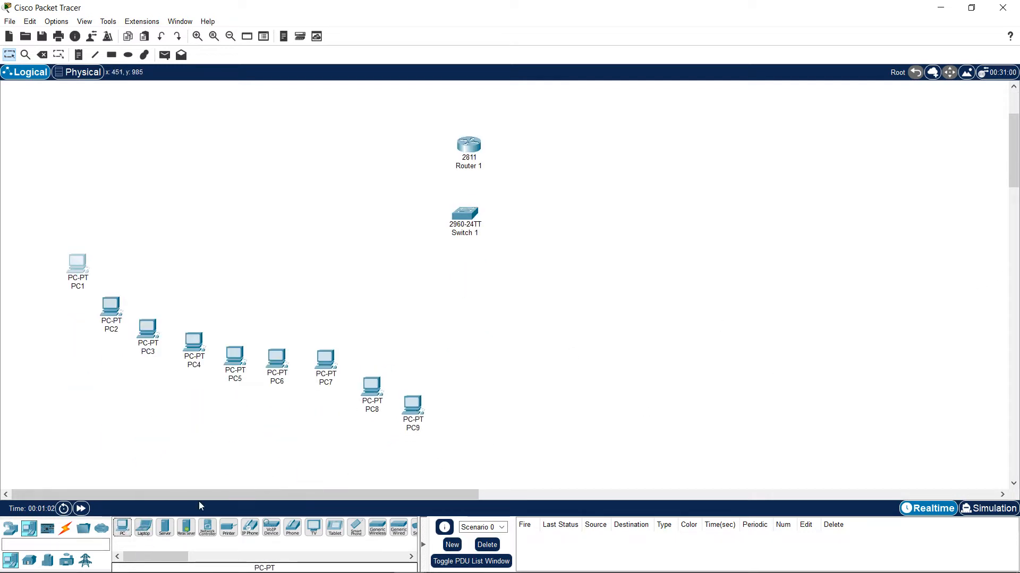
{"action": "left_click_drag", "start_coordinate": [122, 528], "coordinate": [555, 415]}
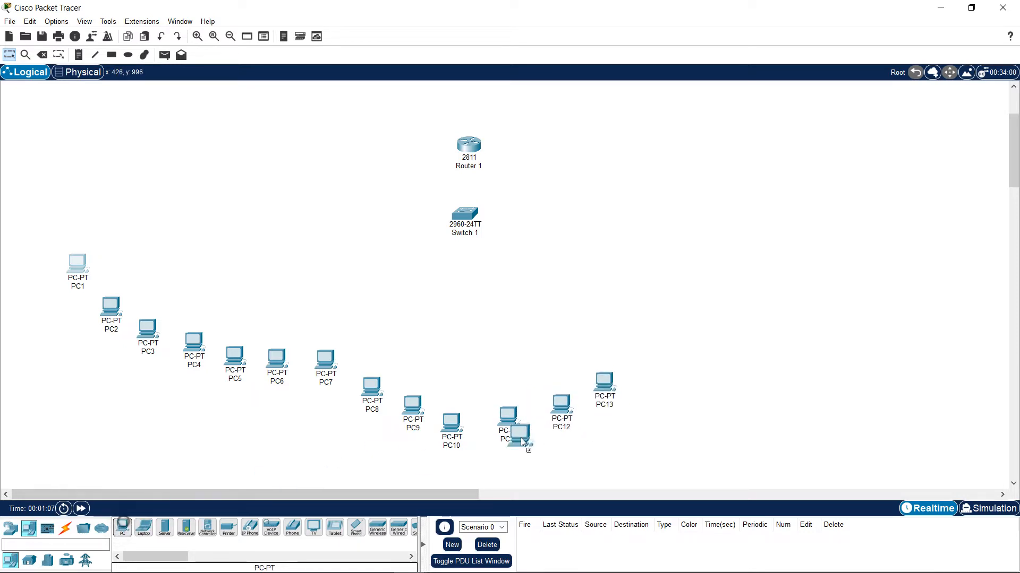
{"action": "left_click", "coordinate": [698, 337]}
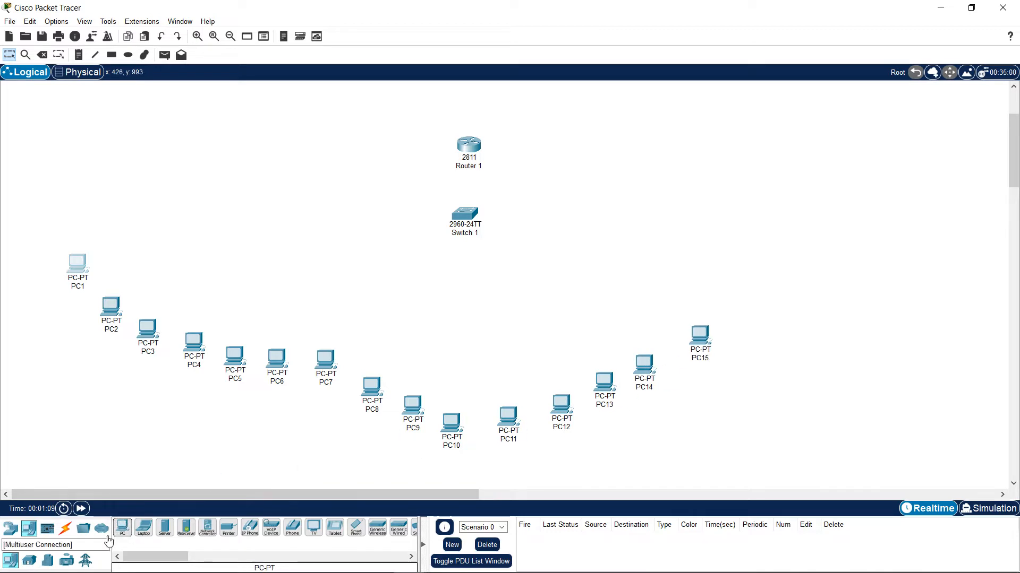
{"action": "left_click_drag", "start_coordinate": [124, 530], "coordinate": [776, 283]}
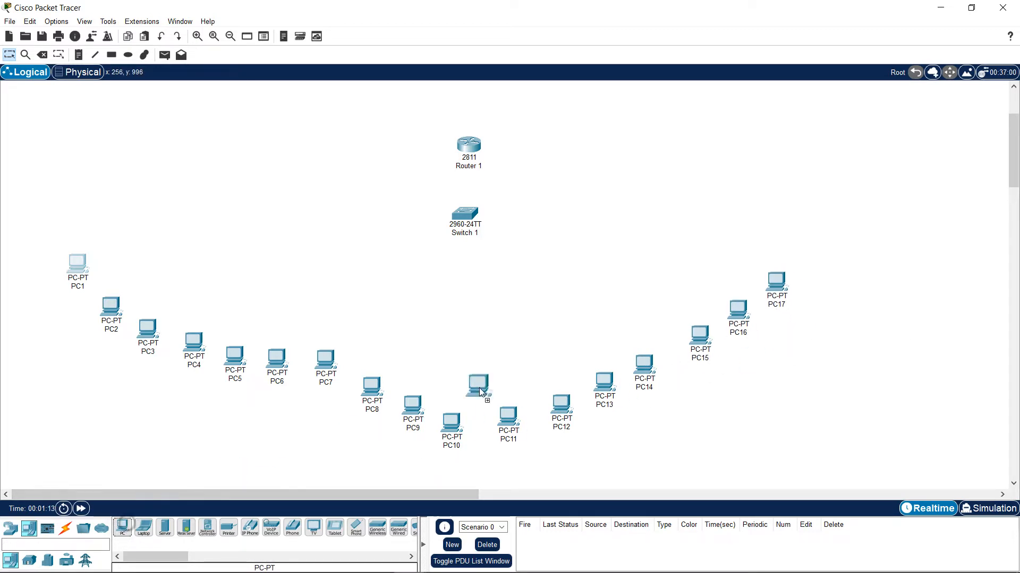
{"action": "left_click_drag", "start_coordinate": [122, 529], "coordinate": [872, 190]}
- Add a server above Router 1 and move the router and switch down to space the three devices vertically
{"action": "left_click_drag", "start_coordinate": [164, 529], "coordinate": [473, 106]}
{"action": "left_click_drag", "start_coordinate": [468, 154], "coordinate": [472, 173]}
{"action": "left_click_drag", "start_coordinate": [473, 218], "coordinate": [479, 261]}
{"action": "left_click_drag", "start_coordinate": [481, 166], "coordinate": [472, 188]}
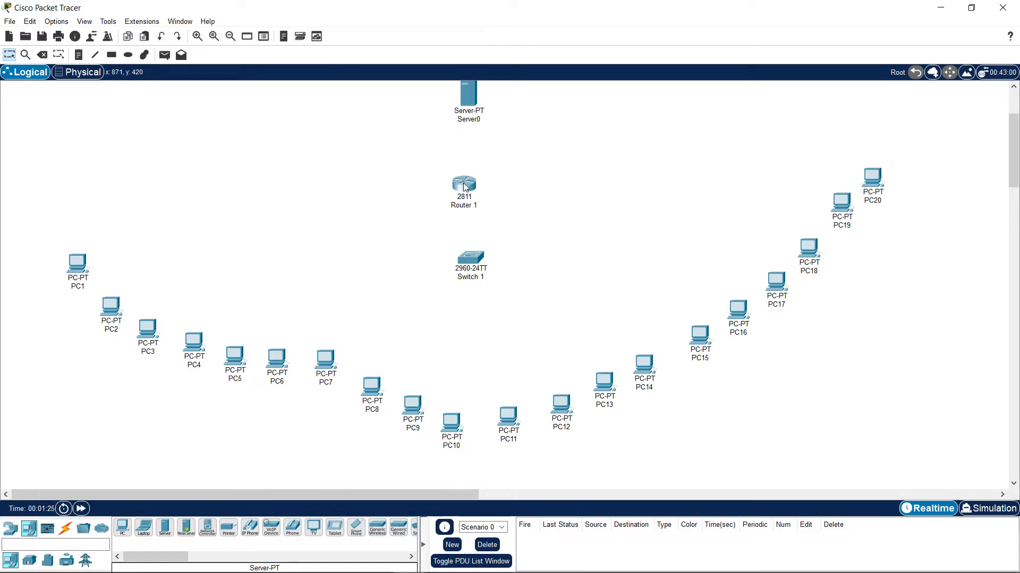
{"action": "left_click_drag", "start_coordinate": [465, 186], "coordinate": [474, 184]}
{"action": "left_click", "coordinate": [535, 219]}
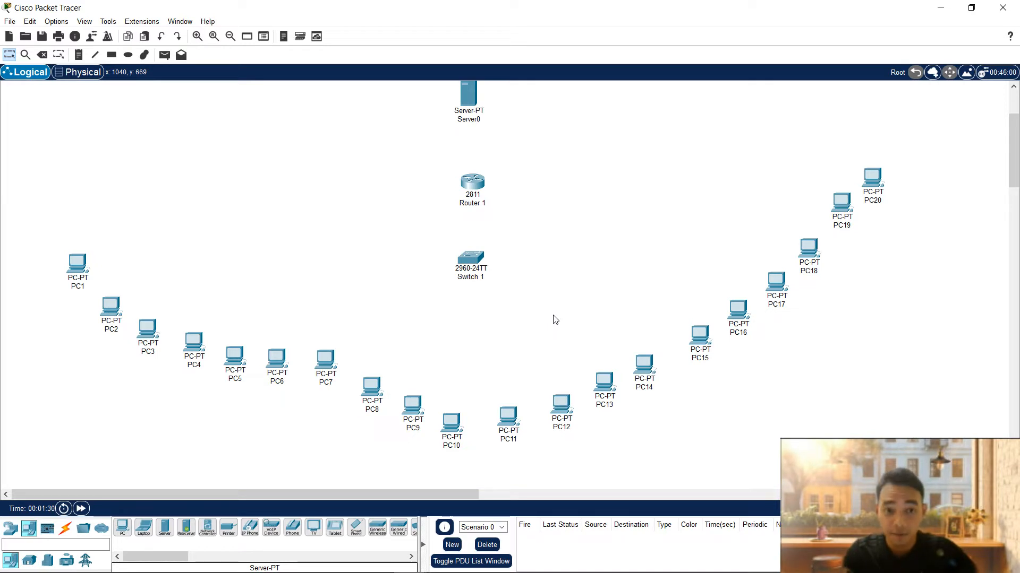
{"action": "scroll", "coordinate": [940, 209], "scroll_direction": "up", "scroll_amount": 1}
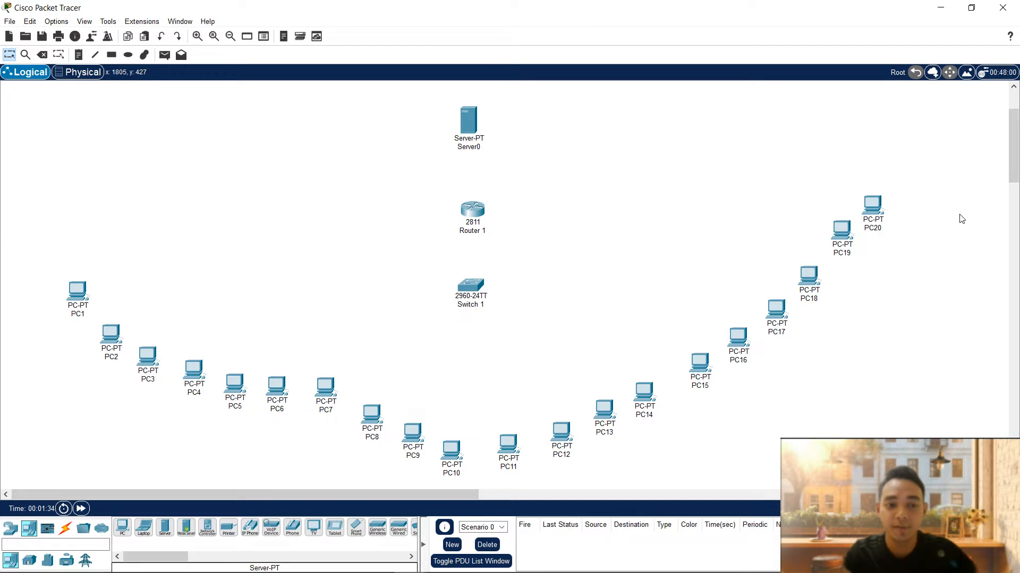
- Connect PC1's FastEthernet0 to FastEthernet0/1 on Switch 1 with a copper straight-through cable
{"action": "left_click", "coordinate": [65, 528]}
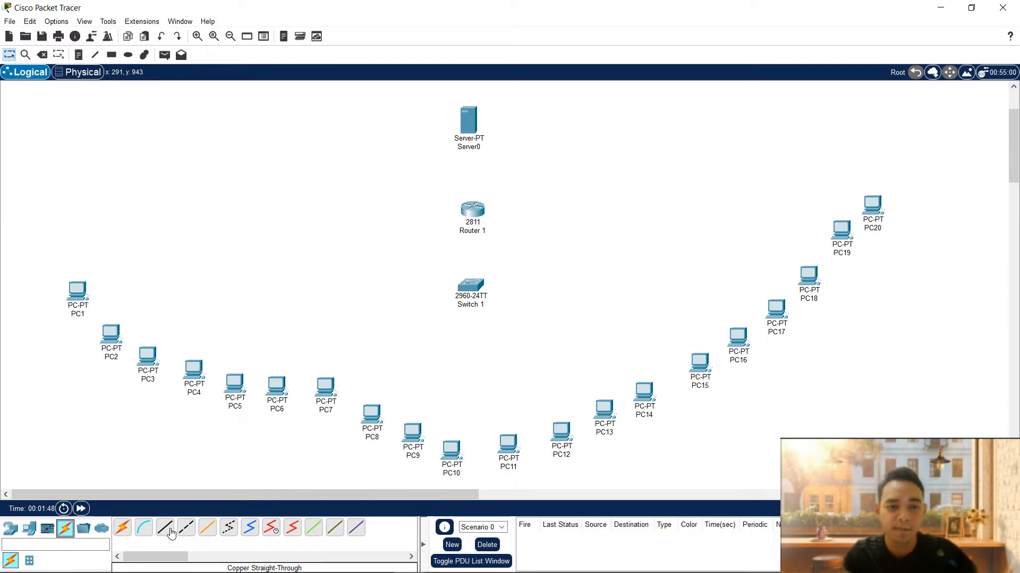
{"action": "left_click", "coordinate": [171, 533]}
{"action": "left_click", "coordinate": [83, 295]}
{"action": "left_click", "coordinate": [104, 339]}
{"action": "left_click", "coordinate": [469, 286]}
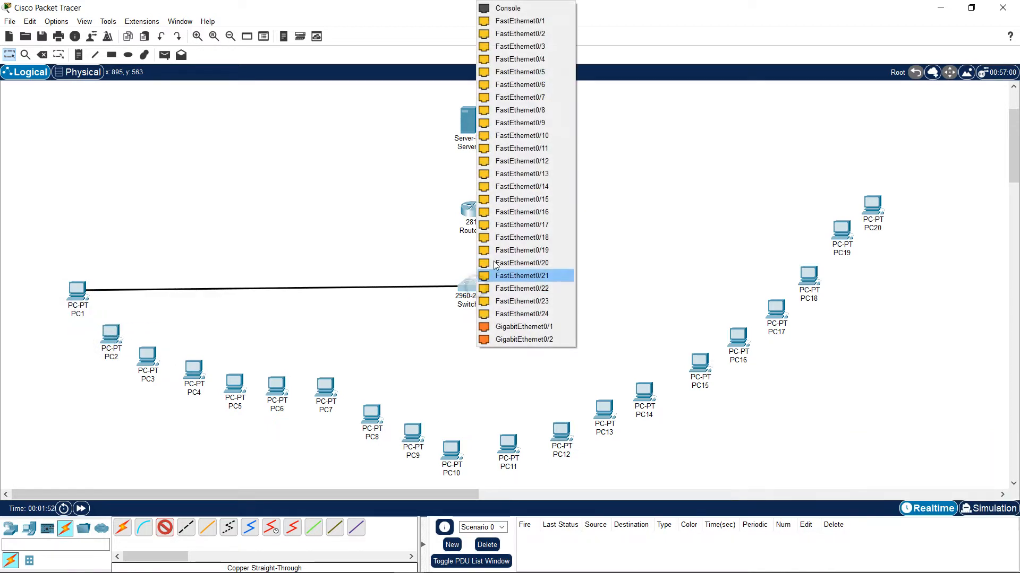
{"action": "left_click", "coordinate": [503, 25]}
- Connect PC2 and PC3 to FastEthernet0/2 and FastEthernet0/3 on Switch 1 with copper straight-through cables
{"action": "left_click", "coordinate": [165, 527]}
{"action": "left_click", "coordinate": [114, 334]}
{"action": "left_click", "coordinate": [151, 381]}
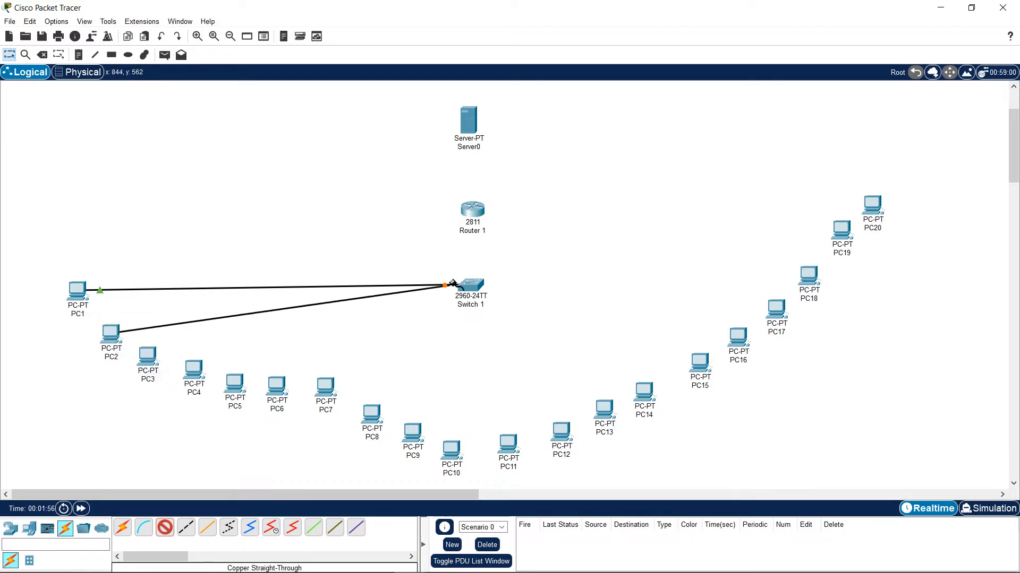
{"action": "left_click", "coordinate": [467, 287]}
{"action": "left_click", "coordinate": [533, 32]}
{"action": "left_click", "coordinate": [165, 527]}
{"action": "left_click", "coordinate": [148, 356]}
{"action": "left_click", "coordinate": [196, 404]}
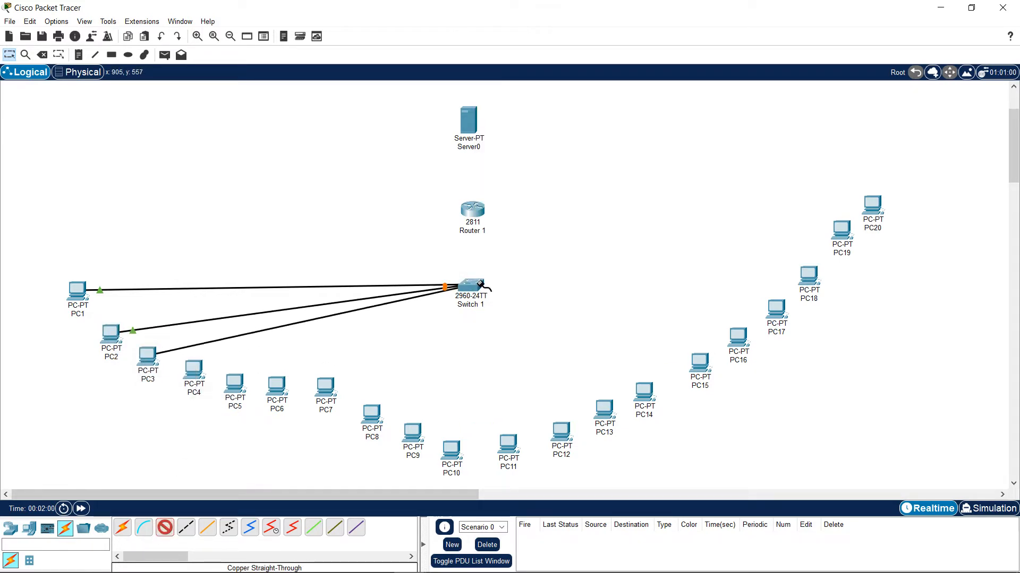
{"action": "left_click", "coordinate": [481, 284]}
{"action": "left_click", "coordinate": [503, 20]}
- Connect PC4 to FastEthernet0/4 on Switch 1 with a copper straight-through cable
{"action": "left_click", "coordinate": [166, 528]}
{"action": "left_click", "coordinate": [193, 369]}
{"action": "left_click", "coordinate": [227, 419]}
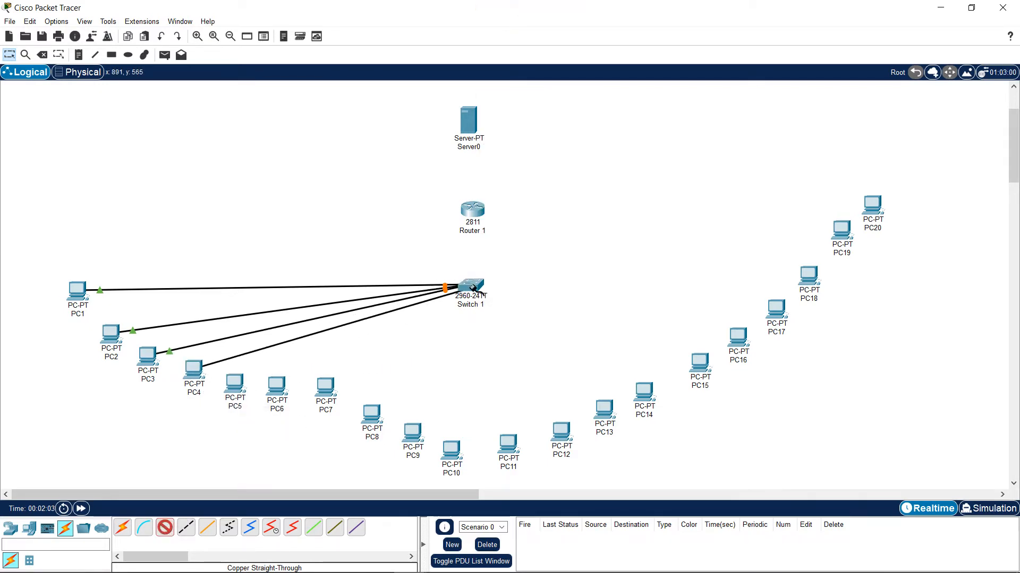
{"action": "left_click", "coordinate": [473, 288]}
{"action": "left_click", "coordinate": [510, 22]}
- Connect PC5 to FastEthernet0/5 on Switch 1 with a copper straight-through cable
{"action": "left_click", "coordinate": [162, 531]}
{"action": "left_click", "coordinate": [234, 383]}
{"action": "left_click", "coordinate": [284, 440]}
{"action": "left_click", "coordinate": [470, 285]}
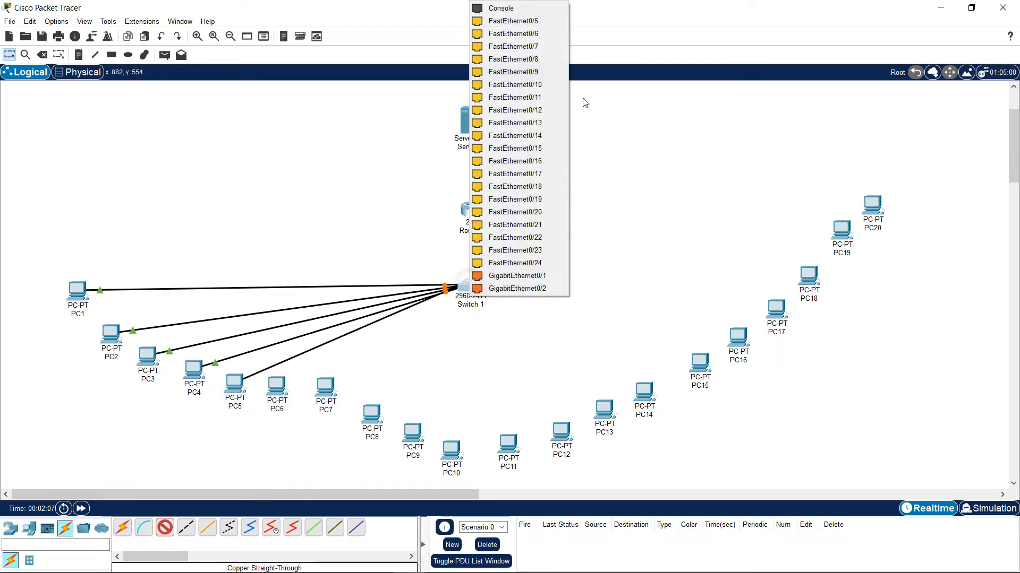
{"action": "left_click", "coordinate": [538, 20]}
- Connect PC6 to FastEthernet0/6 on Switch 1 with a copper straight-through cable
{"action": "left_click", "coordinate": [165, 527]}
{"action": "left_click", "coordinate": [275, 386]}
{"action": "left_click", "coordinate": [318, 431]}
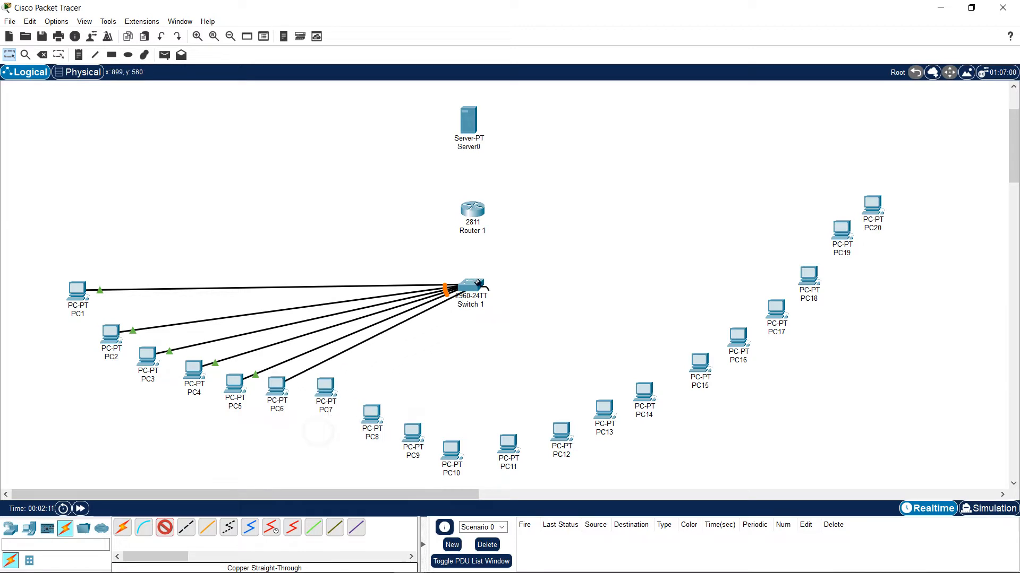
{"action": "left_click", "coordinate": [476, 285]}
{"action": "left_click", "coordinate": [519, 302]}
- Connect PC7 to FastEthernet0/7 on Switch 1 with a copper straight-through cable
{"action": "left_click", "coordinate": [185, 527]}
{"action": "left_click", "coordinate": [325, 388]}
{"action": "left_click", "coordinate": [365, 437]}
{"action": "left_click", "coordinate": [471, 285]}
{"action": "left_click", "coordinate": [493, 302]}
- Connect PC8 to FastEthernet0/8 on Switch 1 with a copper straight-through cable
{"action": "left_click", "coordinate": [165, 528]}
{"action": "left_click", "coordinate": [373, 415]}
{"action": "left_click", "coordinate": [417, 463]}
{"action": "left_click", "coordinate": [470, 287]}
{"action": "left_click", "coordinate": [493, 304]}
- Connect PC9 to FastEthernet0/9 on Switch 1 with a copper straight-through cable
{"action": "left_click", "coordinate": [165, 527]}
{"action": "left_click", "coordinate": [412, 432]}
{"action": "left_click", "coordinate": [444, 483]}
{"action": "left_click", "coordinate": [470, 286]}
{"action": "left_click", "coordinate": [494, 303]}
- Connect PC10 to FastEthernet0/10 on Switch 1 with a copper straight-through cable
{"action": "left_click", "coordinate": [165, 527]}
{"action": "left_click", "coordinate": [451, 451]}
{"action": "left_click", "coordinate": [495, 499]}
{"action": "left_click", "coordinate": [472, 290]}
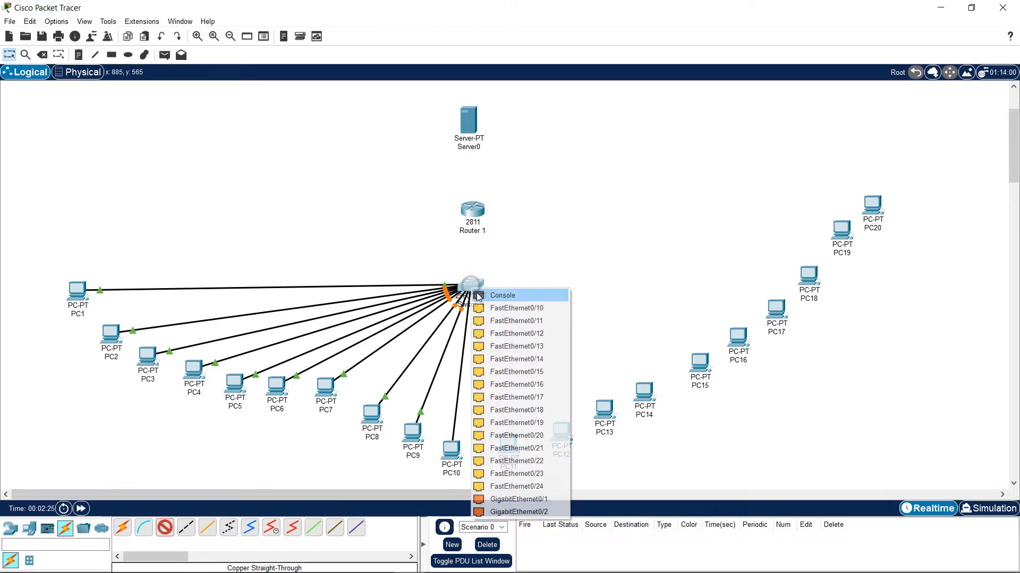
{"action": "left_click", "coordinate": [494, 308]}
- Connect PC11 to FastEthernet0/11 on Switch 1 with a copper straight-through cable
{"action": "left_click", "coordinate": [509, 448]}
{"action": "left_click", "coordinate": [547, 493]}
{"action": "left_click", "coordinate": [471, 290]}
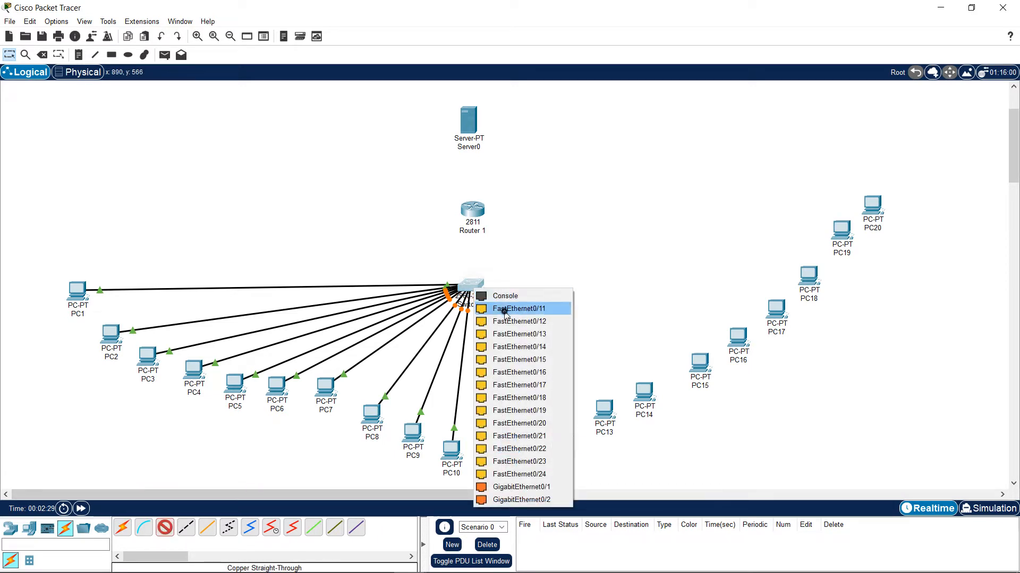
{"action": "left_click", "coordinate": [504, 312]}
- Connect PC12 to FastEthernet0/12 on Switch 1 with a copper straight-through cable
{"action": "left_click", "coordinate": [560, 440]}
{"action": "left_click", "coordinate": [592, 481]}
{"action": "left_click", "coordinate": [470, 287]}
{"action": "left_click", "coordinate": [499, 311]}
- Connect PC13 to FastEthernet0/13 on Switch 1 with a copper straight-through cable
{"action": "left_click", "coordinate": [604, 412]}
{"action": "left_click", "coordinate": [626, 457]}
{"action": "left_click", "coordinate": [470, 288]}
{"action": "left_click", "coordinate": [499, 303]}
- Connect PC14 to FastEthernet0/14 on Switch 1 with a copper straight-through cable
{"action": "left_click", "coordinate": [165, 527]}
{"action": "left_click", "coordinate": [644, 392]}
{"action": "left_click", "coordinate": [680, 440]}
{"action": "left_click", "coordinate": [474, 291]}
{"action": "left_click", "coordinate": [502, 306]}
- Connect PC15 to FastEthernet0/15 on Switch 1 with a copper straight-through cable
{"action": "left_click", "coordinate": [165, 527]}
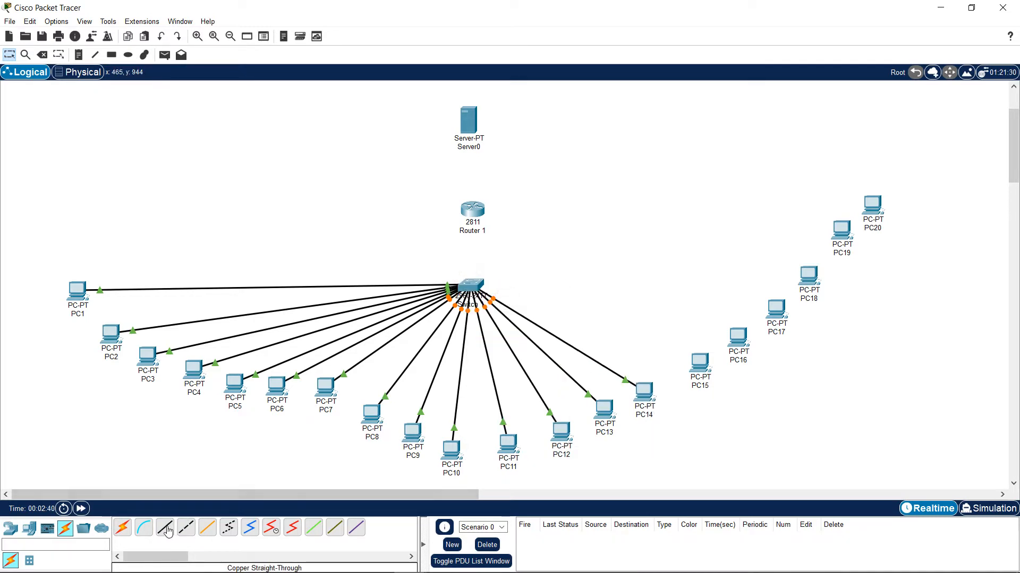
{"action": "left_click", "coordinate": [699, 364]}
{"action": "left_click", "coordinate": [746, 410]}
{"action": "left_click", "coordinate": [472, 287]}
{"action": "left_click", "coordinate": [501, 306]}
- Connect PC16's FastEthernet0 to the next free FastEthernet port on Switch 1 with a copper straight-through cable
{"action": "left_click", "coordinate": [165, 527]}
{"action": "left_click", "coordinate": [738, 340]}
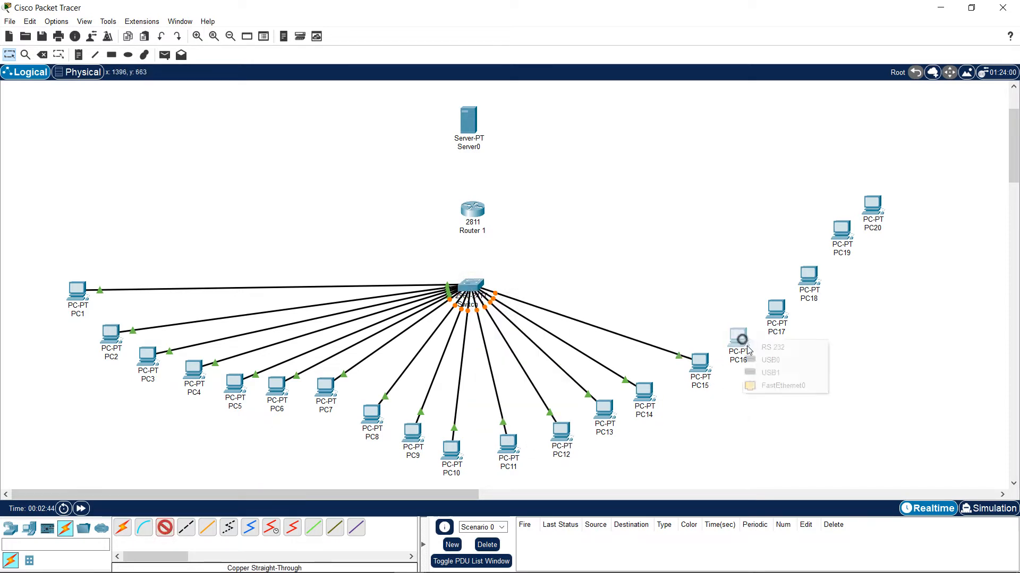
{"action": "left_click", "coordinate": [785, 386]}
{"action": "left_click", "coordinate": [507, 299]}
{"action": "left_click", "coordinate": [486, 386]}
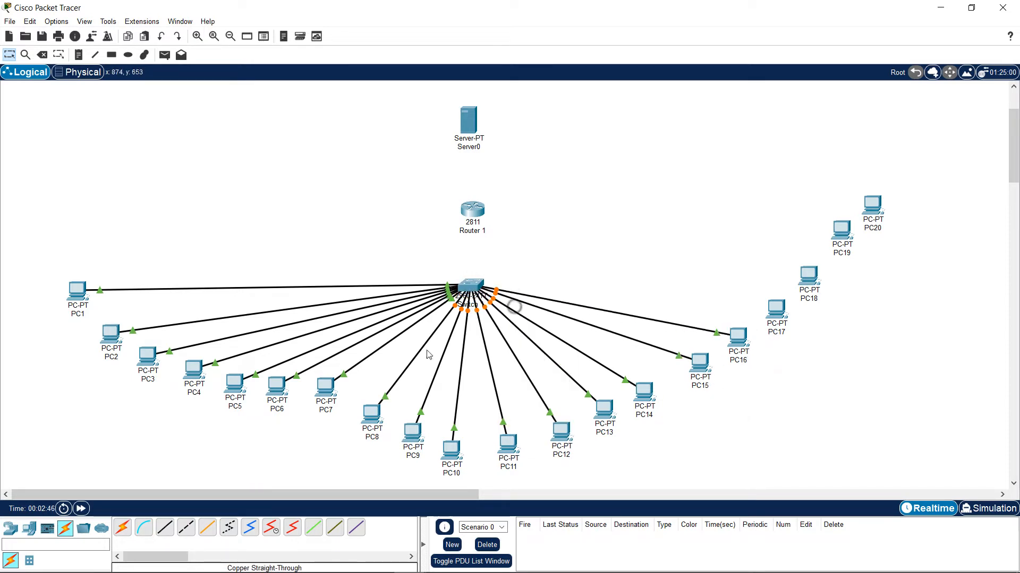
- Connect PC17 to the next free FastEthernet port on Switch 1 with a copper straight-through cable
{"action": "left_click", "coordinate": [779, 307]}
{"action": "left_click", "coordinate": [802, 353]}
{"action": "left_click", "coordinate": [474, 287]}
{"action": "left_click", "coordinate": [519, 306]}
- Connect PC18 to the next free FastEthernet port on Switch 1 with a copper straight-through cable
{"action": "left_click", "coordinate": [165, 528]}
{"action": "left_click", "coordinate": [809, 273]}
{"action": "left_click", "coordinate": [844, 321]}
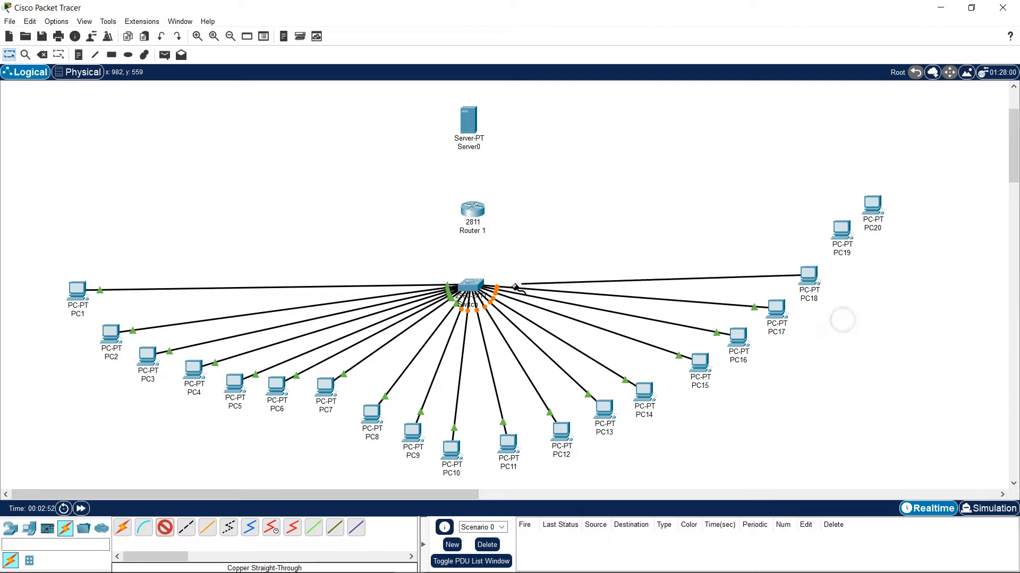
{"action": "left_click", "coordinate": [471, 287]}
{"action": "left_click", "coordinate": [520, 306]}
- Connect PC19 to the next free FastEthernet port on Switch 1 with a copper straight-through cable
{"action": "left_click", "coordinate": [165, 527]}
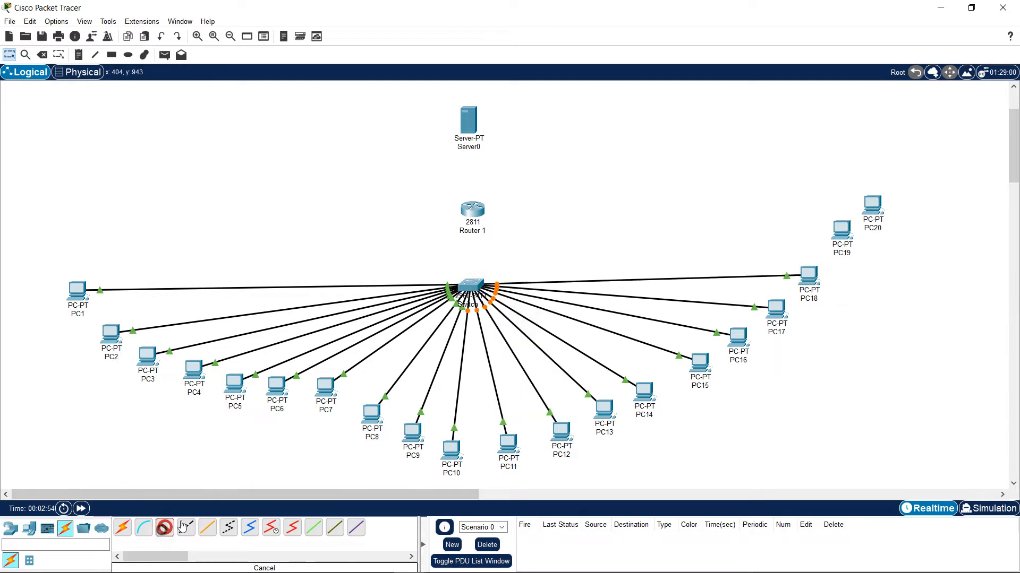
{"action": "left_click", "coordinate": [841, 230]}
{"action": "left_click", "coordinate": [875, 284]}
{"action": "left_click", "coordinate": [471, 286]}
{"action": "left_click", "coordinate": [520, 307]}
- Connect PC20 to the next free FastEthernet port on Switch 1 with a copper straight-through cable
{"action": "left_click", "coordinate": [165, 528]}
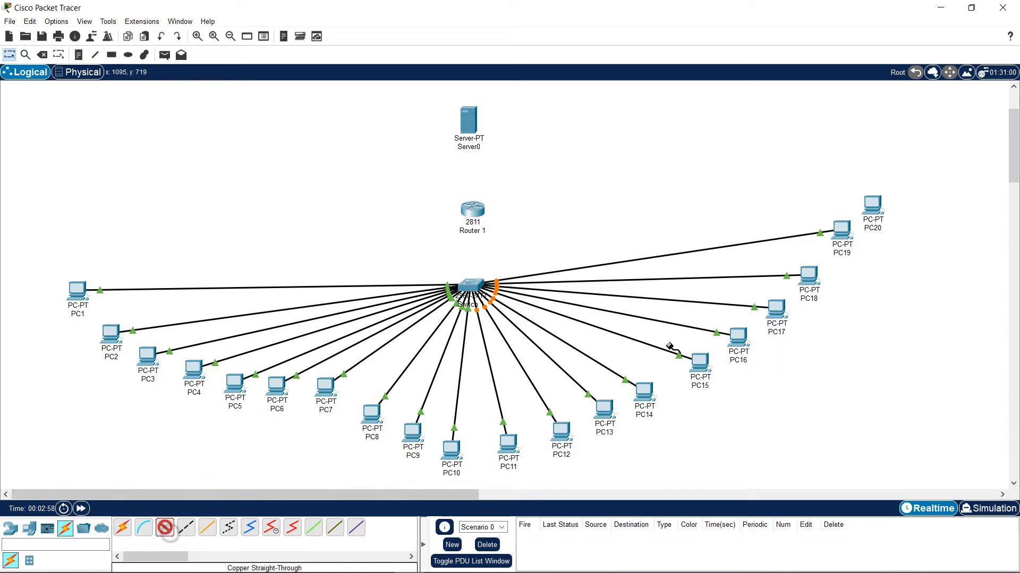
{"action": "left_click", "coordinate": [873, 206]}
{"action": "left_click", "coordinate": [898, 258]}
{"action": "left_click", "coordinate": [470, 285]}
{"action": "left_click", "coordinate": [520, 304]}
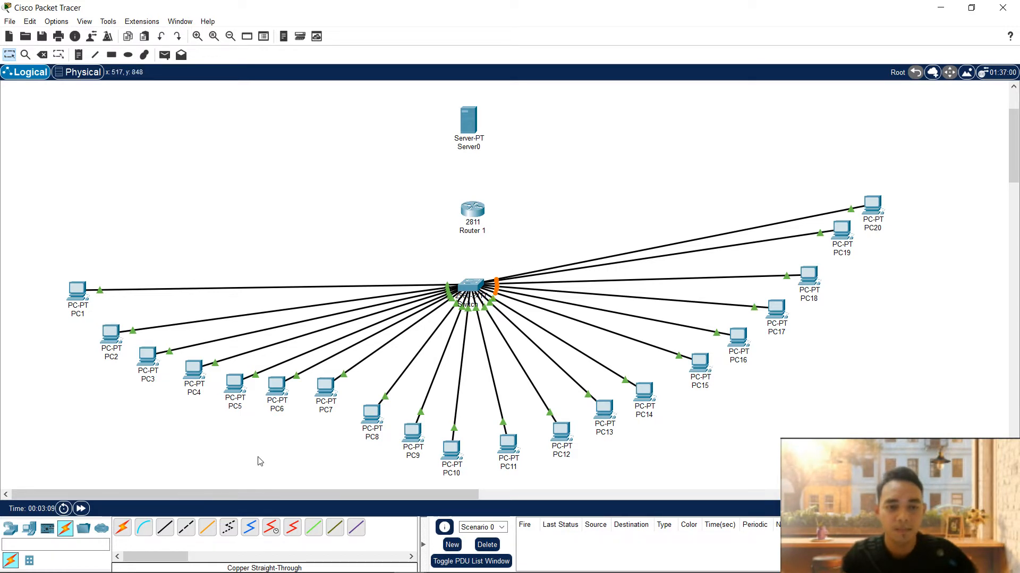
{"action": "left_click", "coordinate": [166, 529]}
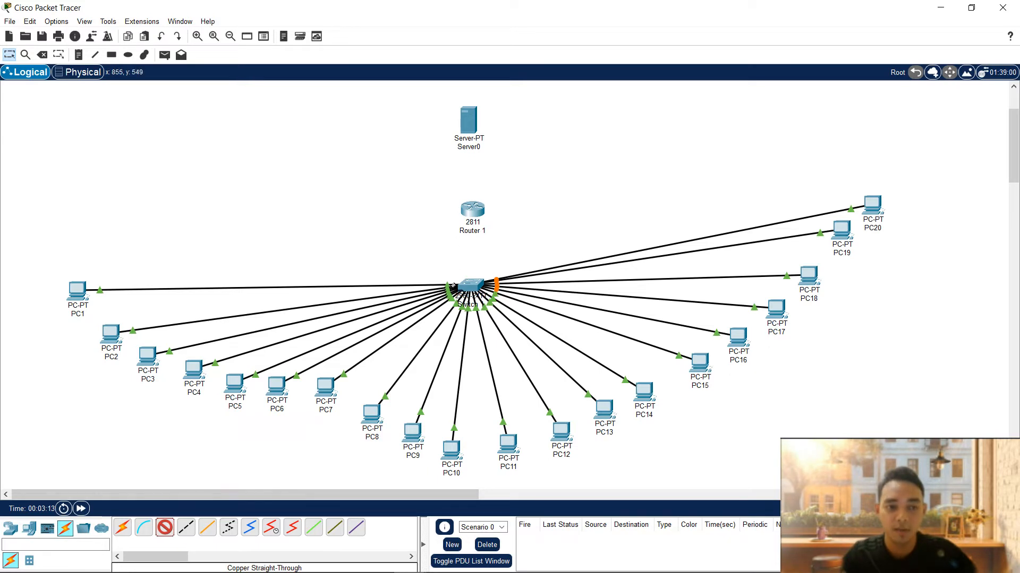
{"action": "left_click", "coordinate": [187, 529]}
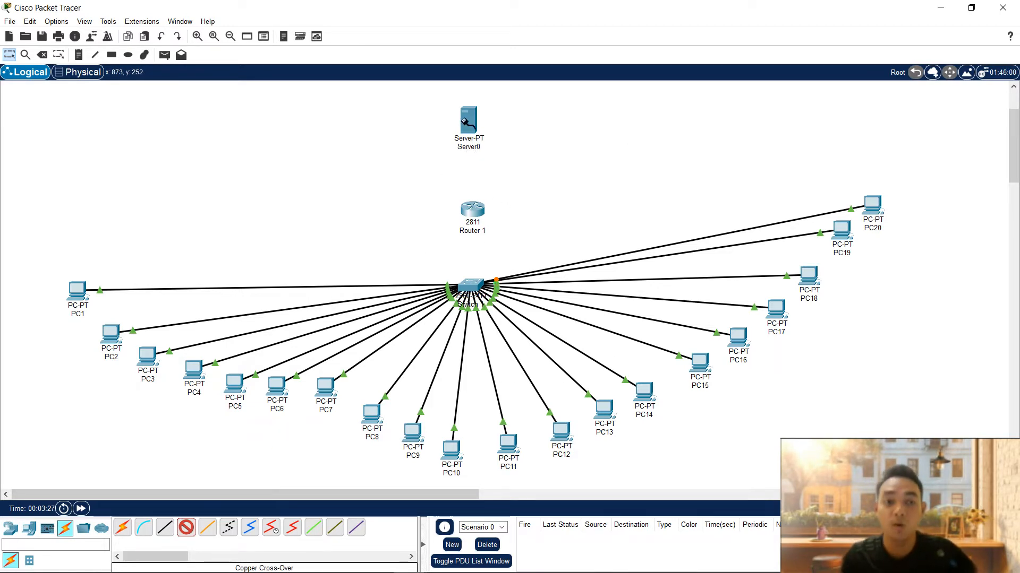
{"action": "mouse_move", "coordinate": [480, 137]}
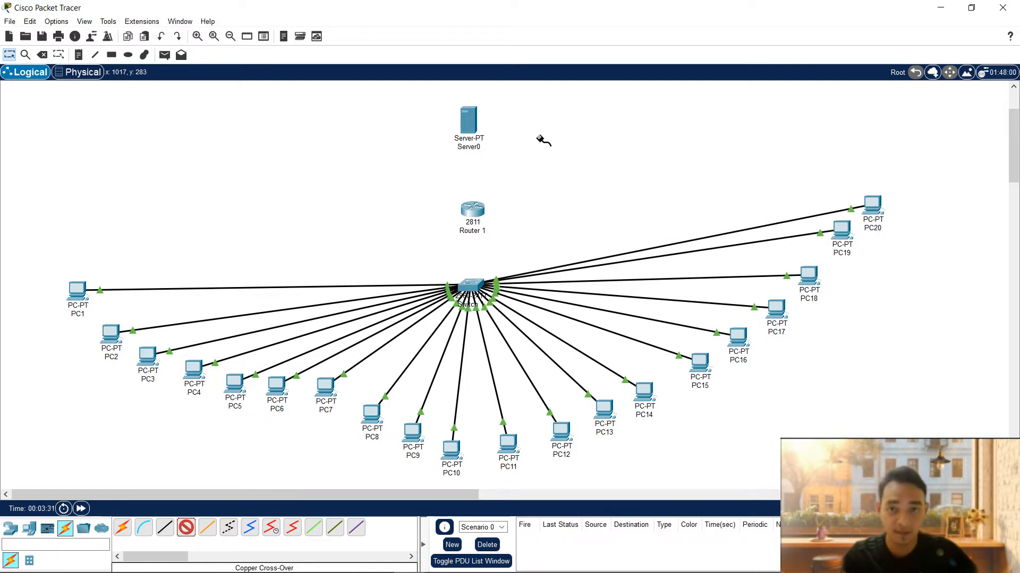
- Connect Switch 1's FastEthernet0/21 port to Router 1's FastEthernet0/0 port with a copper straight-through cable
{"action": "left_click", "coordinate": [165, 529]}
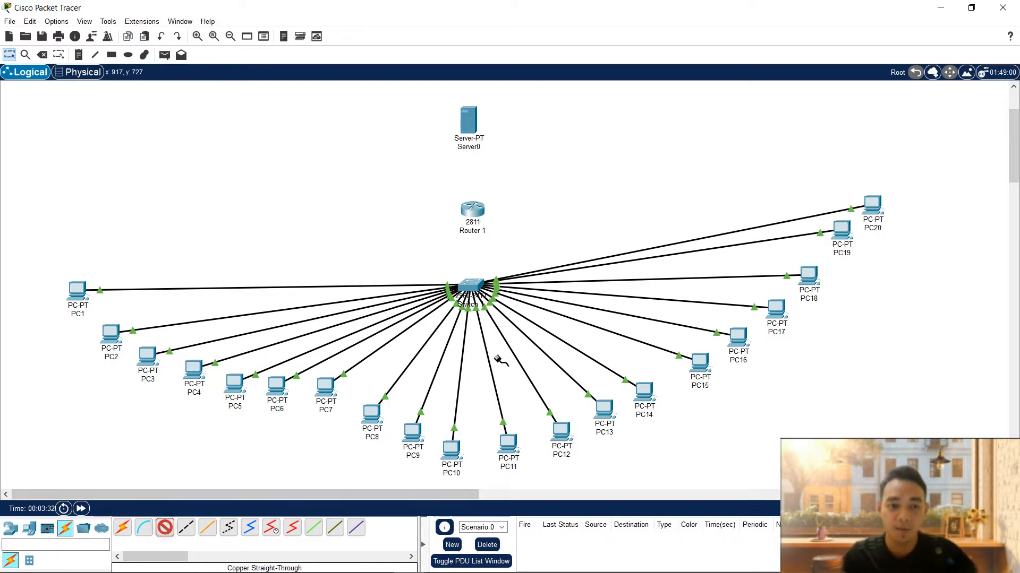
{"action": "left_click", "coordinate": [470, 288]}
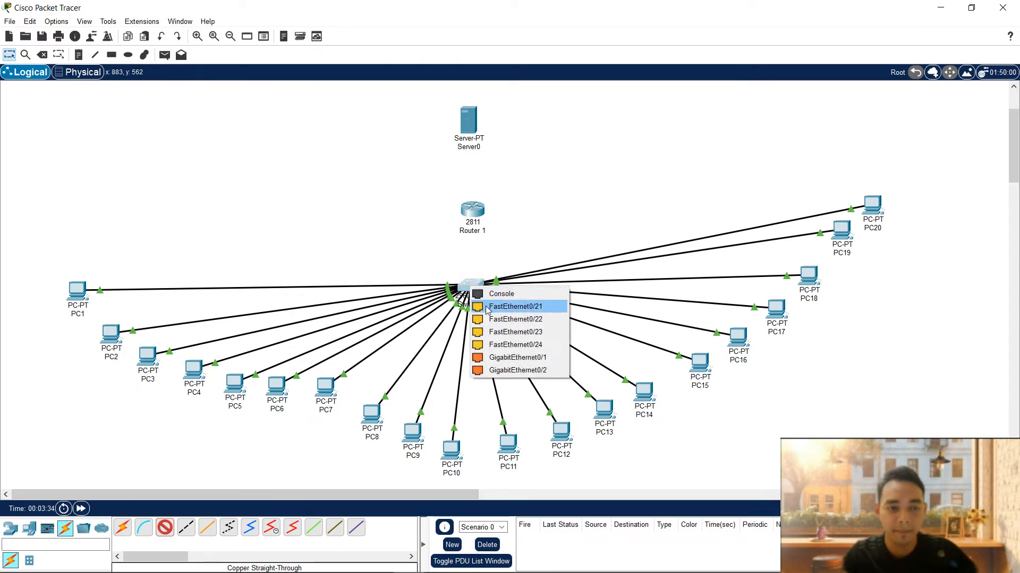
{"action": "left_click", "coordinate": [487, 308]}
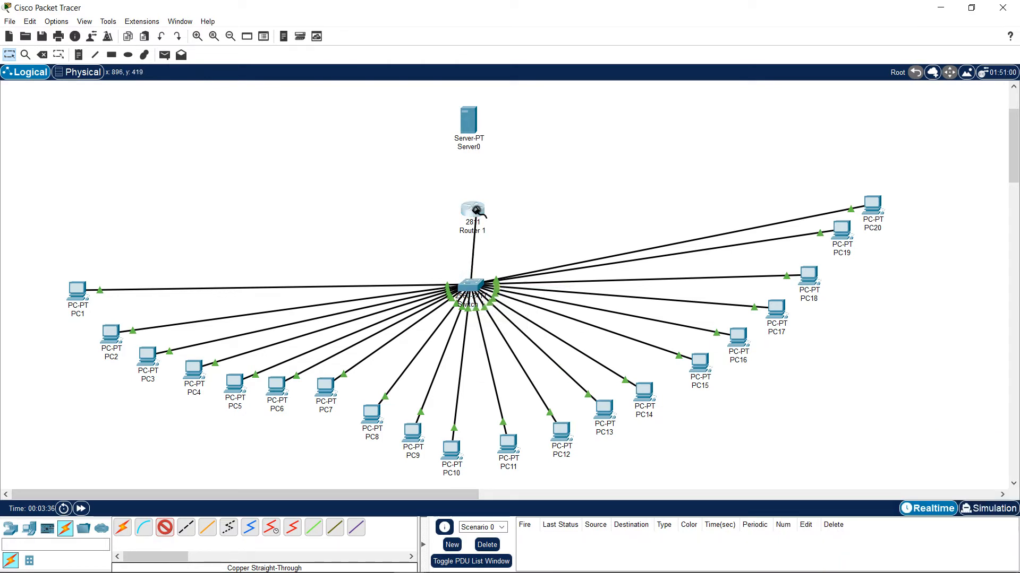
{"action": "left_click", "coordinate": [476, 212]}
{"action": "left_click", "coordinate": [497, 244]}
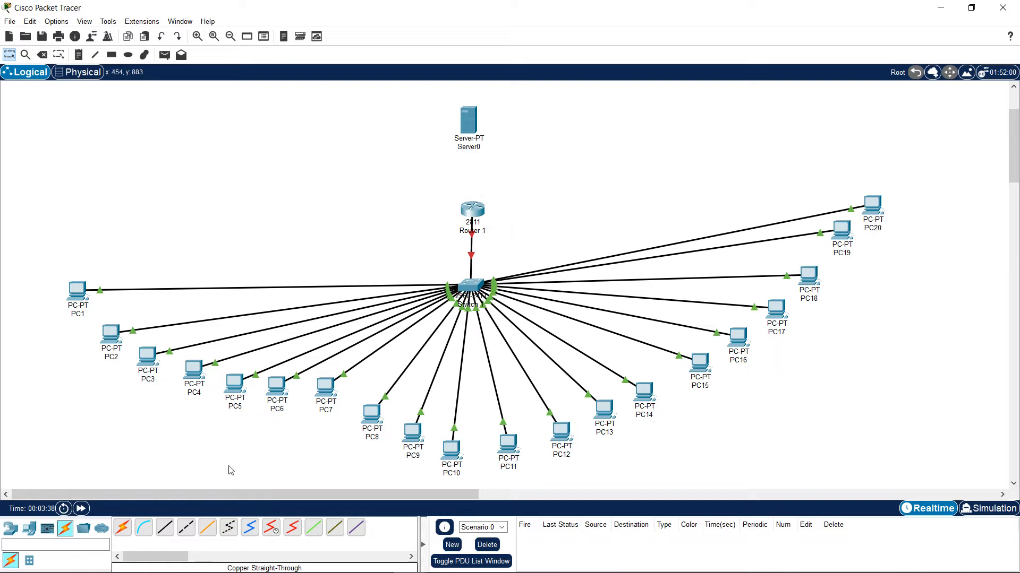
- Connect Router 1's FastEthernet0/1 port to Server0's FastEthernet0 port with a copper cross-over cable
{"action": "left_click", "coordinate": [186, 528]}
{"action": "left_click", "coordinate": [472, 211]}
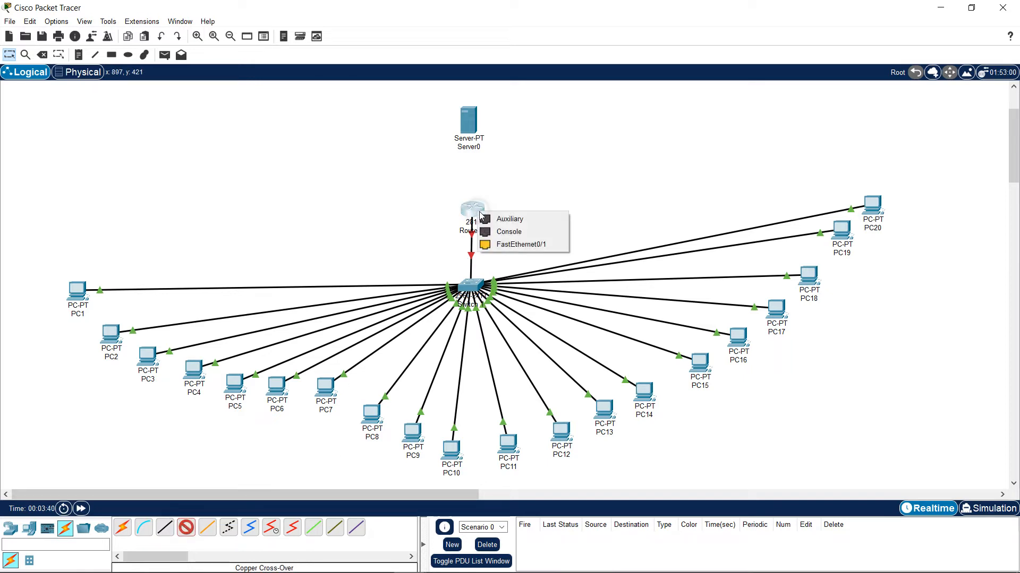
{"action": "left_click", "coordinate": [499, 244]}
{"action": "left_click", "coordinate": [462, 120]}
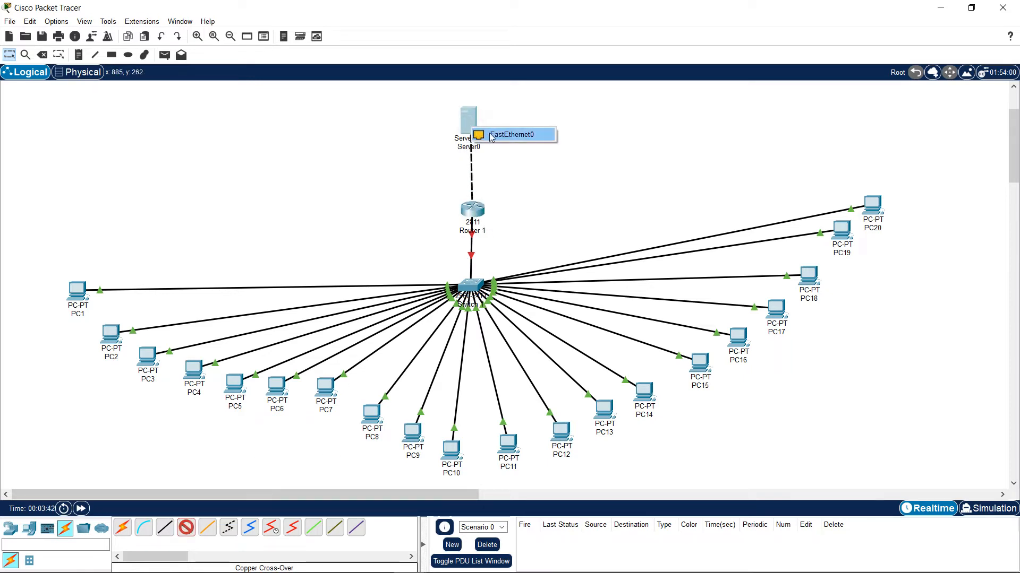
{"action": "left_click", "coordinate": [491, 136]}
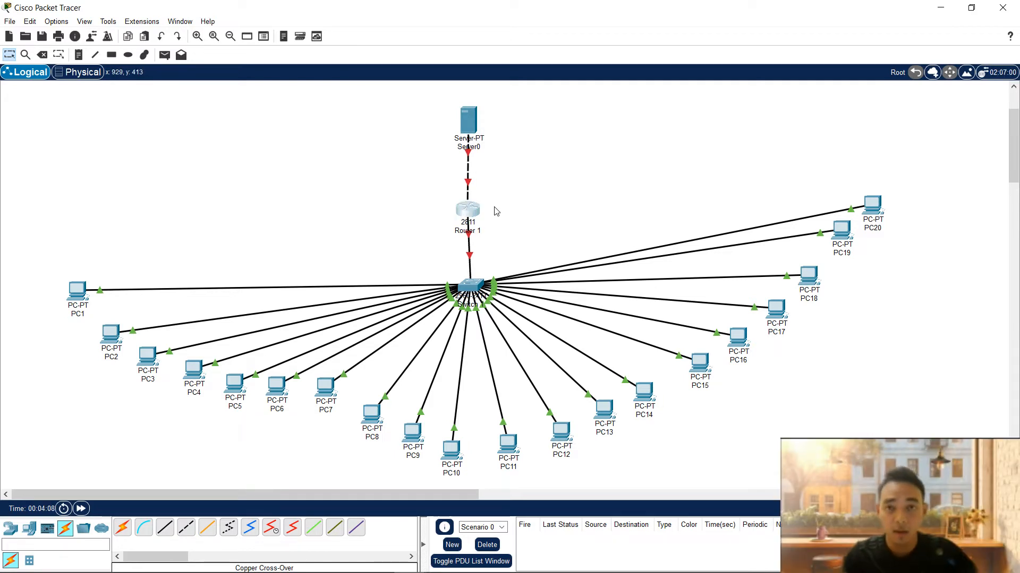
- Configure and enable Router 1's FastEthernet0/0 interface with IPv4 address 192.168.2.222 and subnet mask 255.255.255.224
{"action": "left_click", "coordinate": [468, 210]}
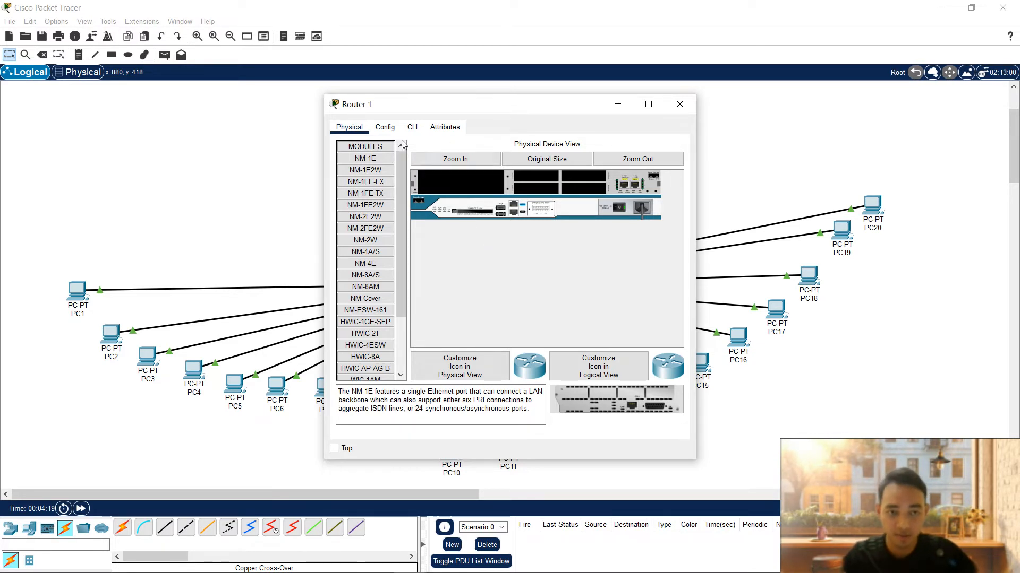
{"action": "left_click", "coordinate": [386, 129]}
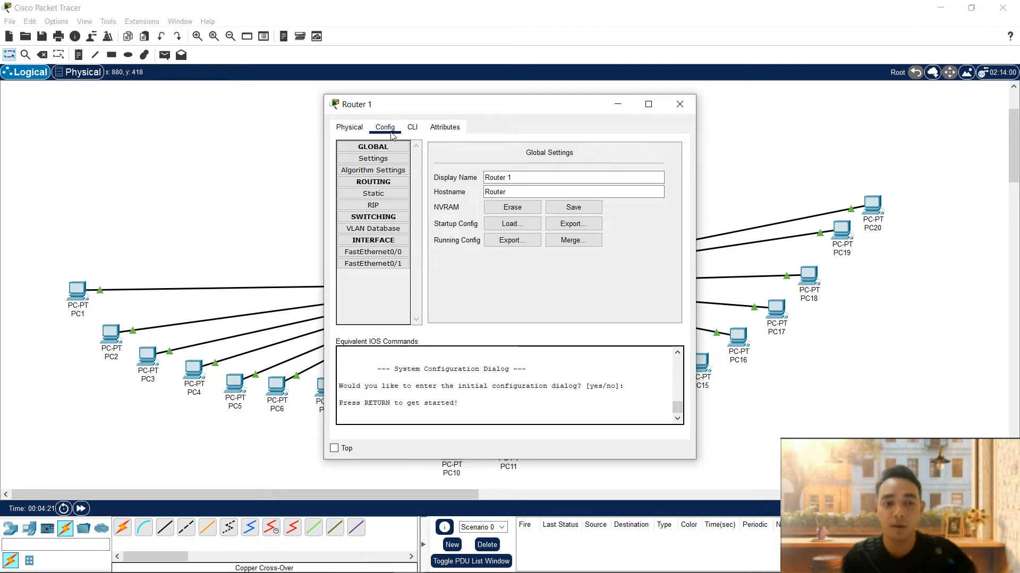
{"action": "left_click", "coordinate": [386, 253]}
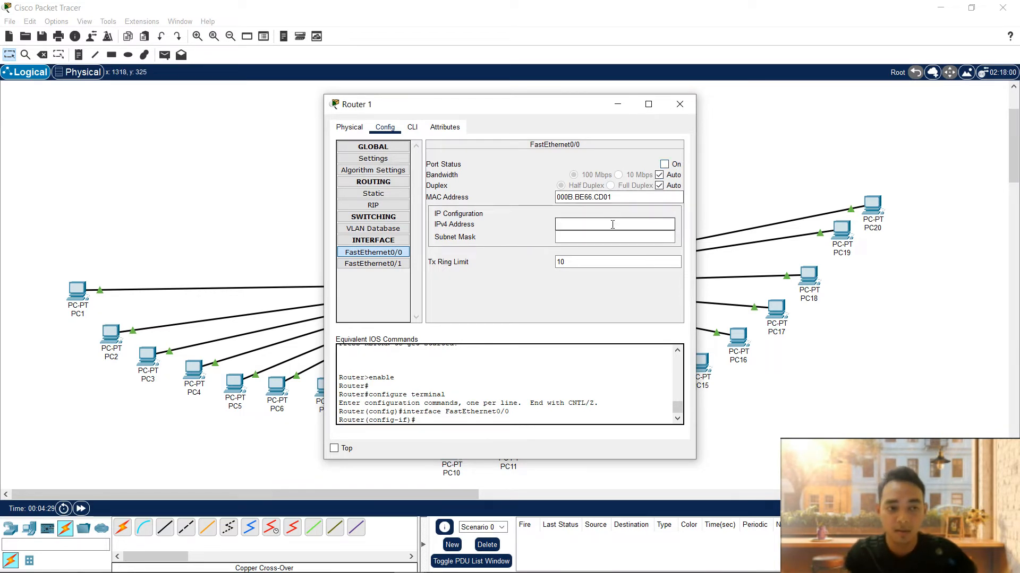
{"action": "left_click", "coordinate": [590, 222]}
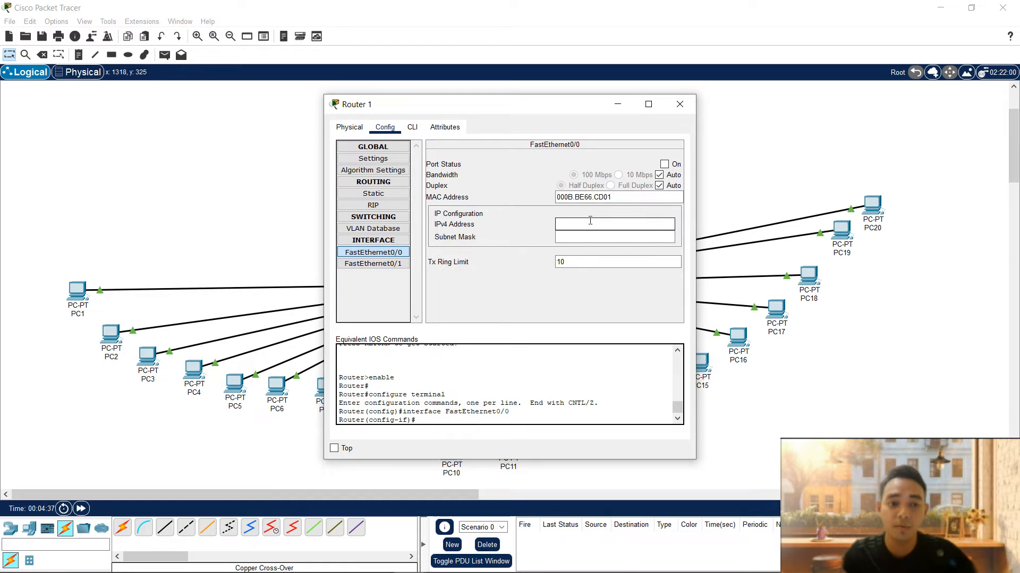
{"action": "type", "text": "92"}
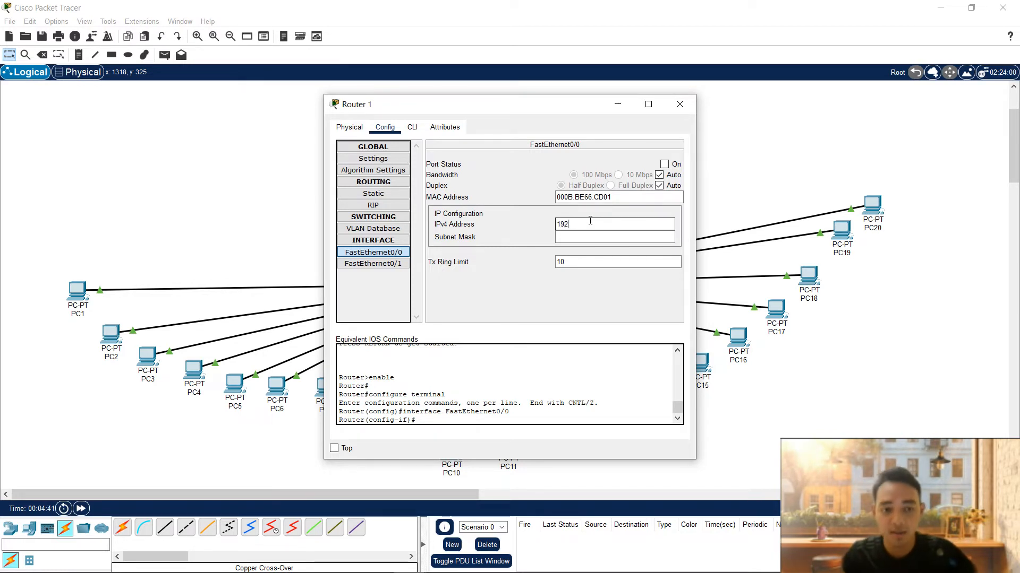
{"action": "type", "text": "."}
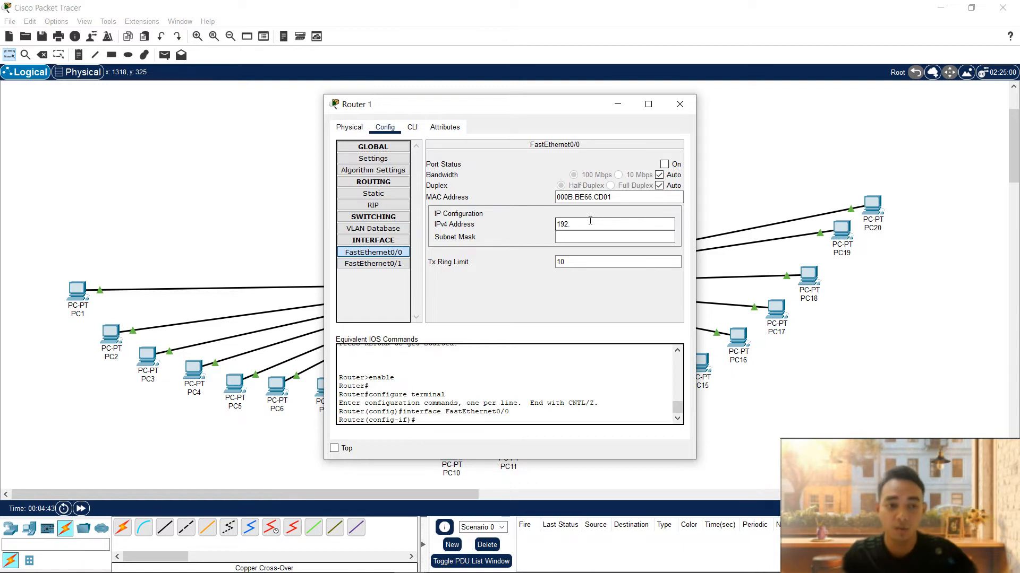
{"action": "type", "text": "168.2.222"}
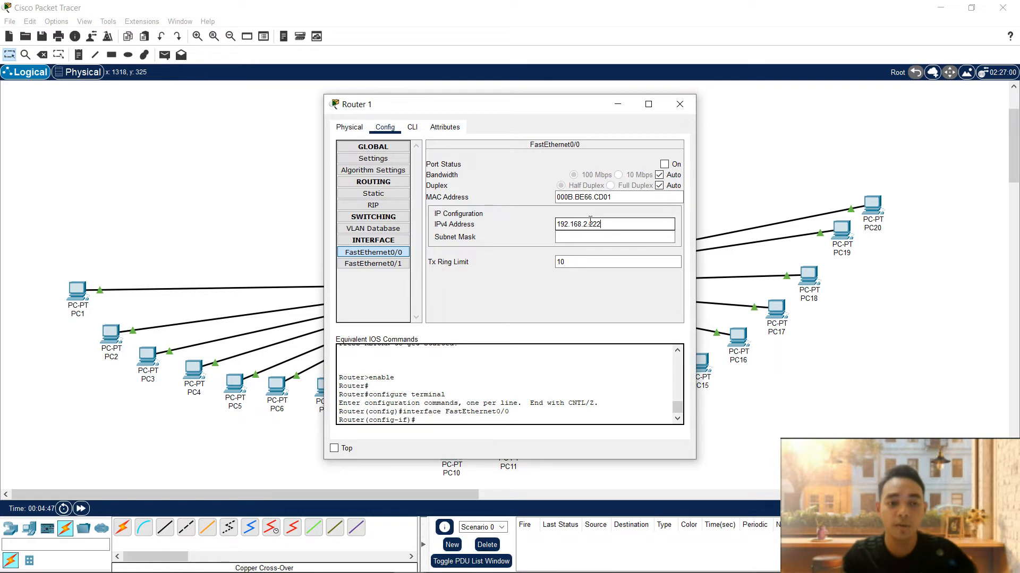
{"action": "left_click", "coordinate": [615, 238]}
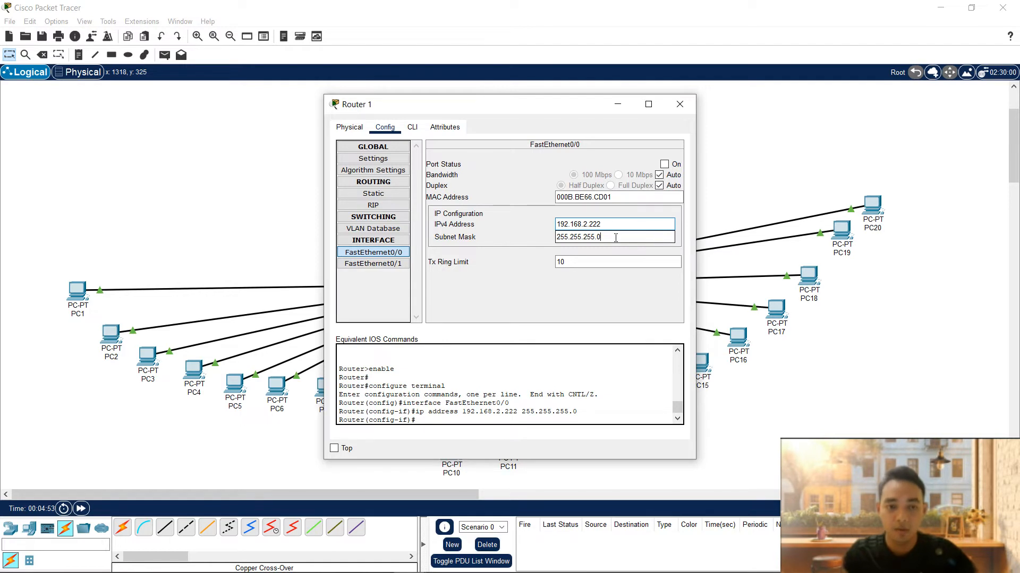
{"action": "key", "text": "BackSpace"}
{"action": "type", "text": "224"}
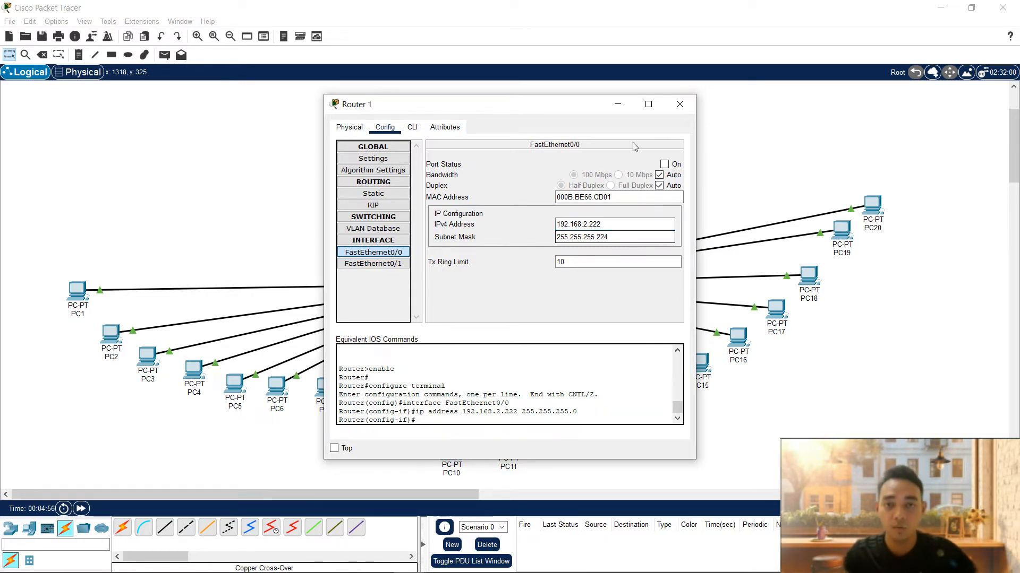
{"action": "left_click", "coordinate": [665, 164]}
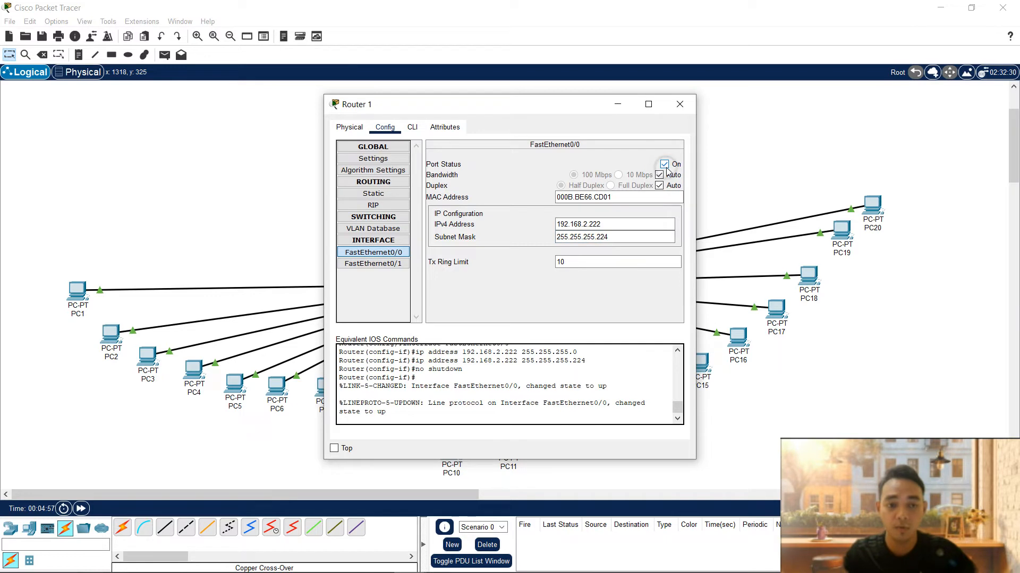
- Configure and enable Router 1's FastEthernet0/1 interface with IPv4 address 10.0.0.1 and subnet mask 255.0.0.0
{"action": "left_click", "coordinate": [396, 266]}
{"action": "left_click", "coordinate": [573, 227]}
{"action": "type", "text": "10.0"}
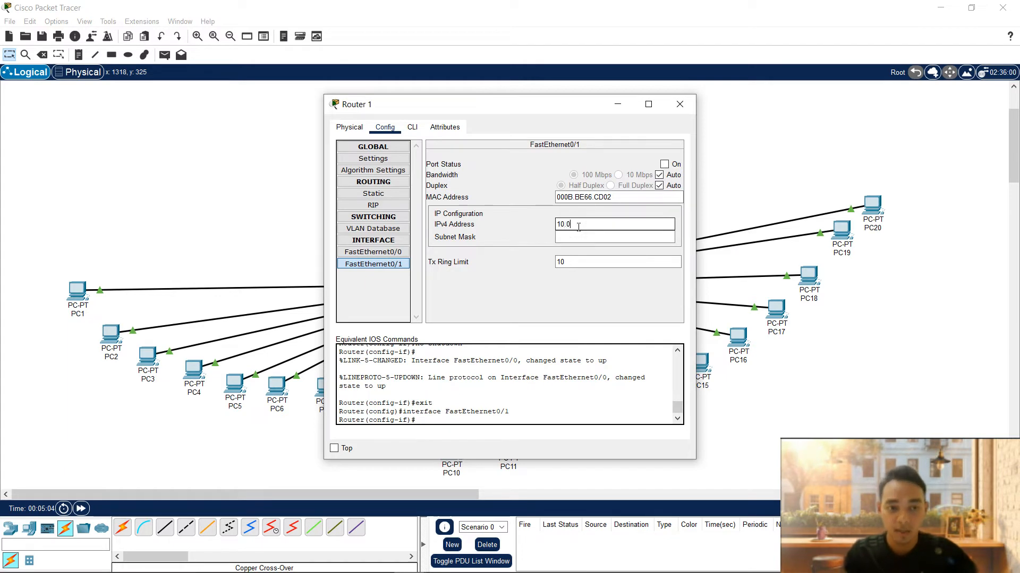
{"action": "type", "text": ".0.1"}
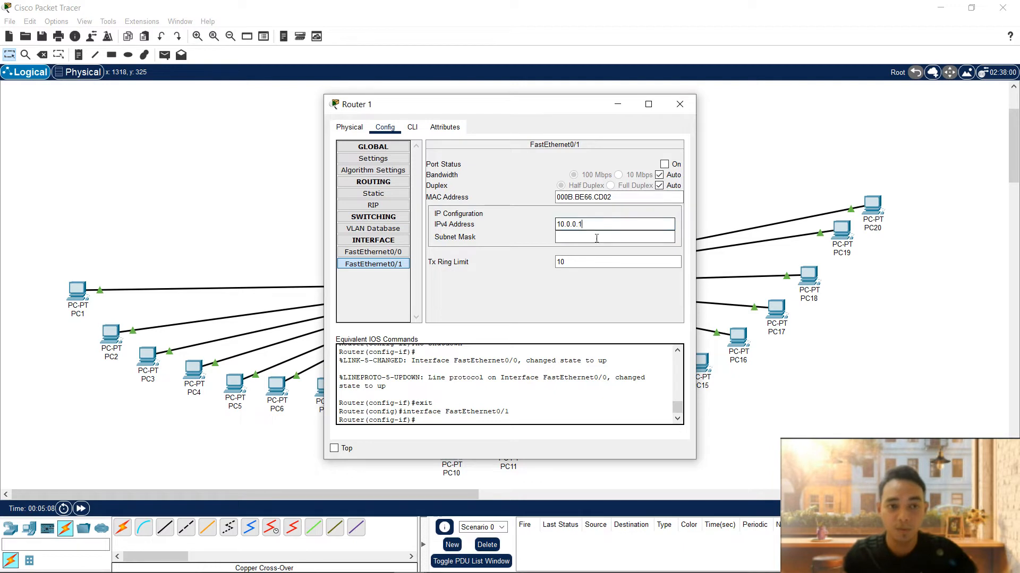
{"action": "left_click", "coordinate": [599, 238]}
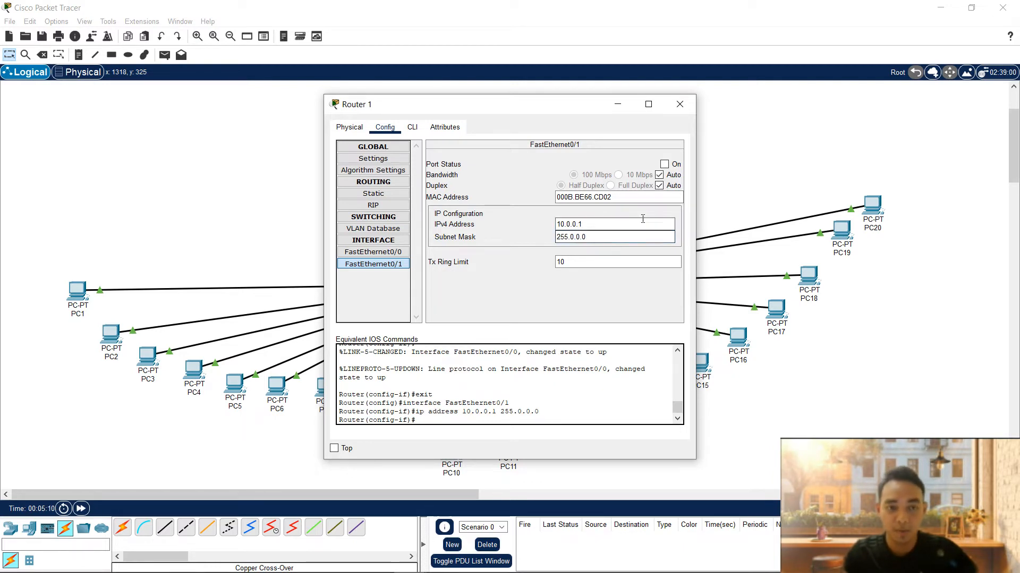
{"action": "left_click", "coordinate": [664, 164]}
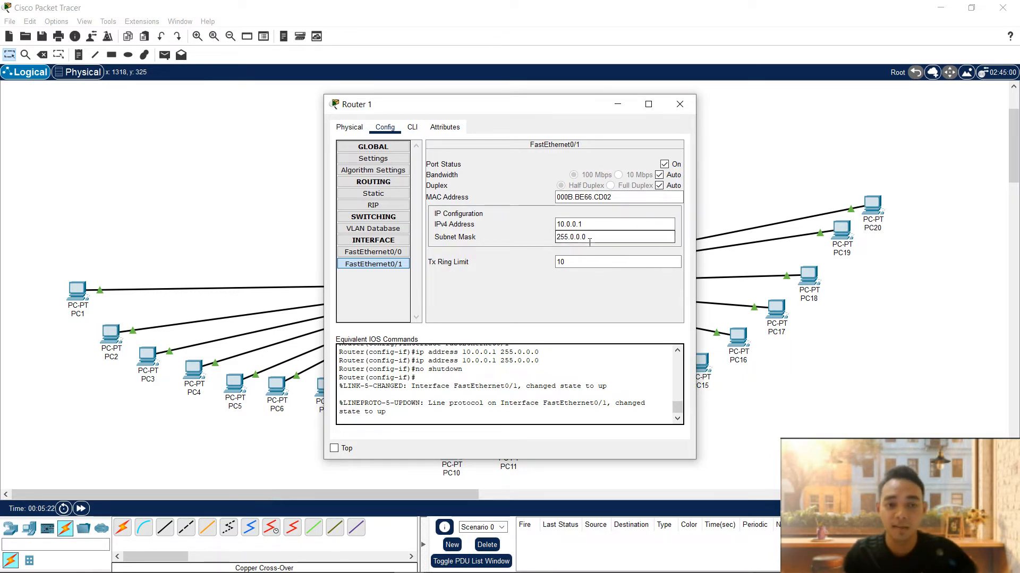
{"action": "left_click", "coordinate": [680, 104]}
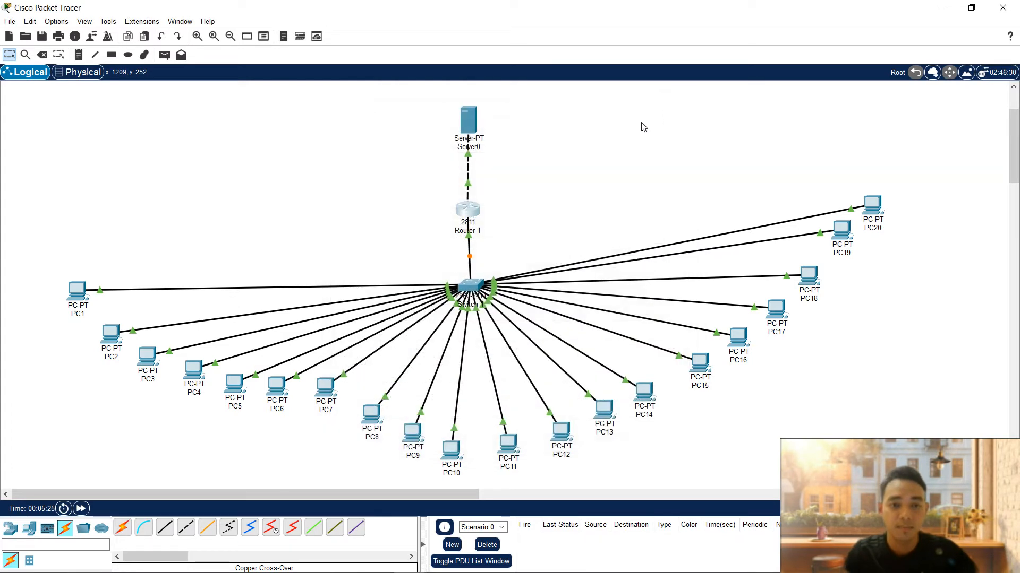
- Give Server0 the static IPv4 address 10.0.0.2 with subnet mask 255.0.0.0
{"action": "left_click", "coordinate": [473, 133]}
{"action": "left_click", "coordinate": [459, 128]}
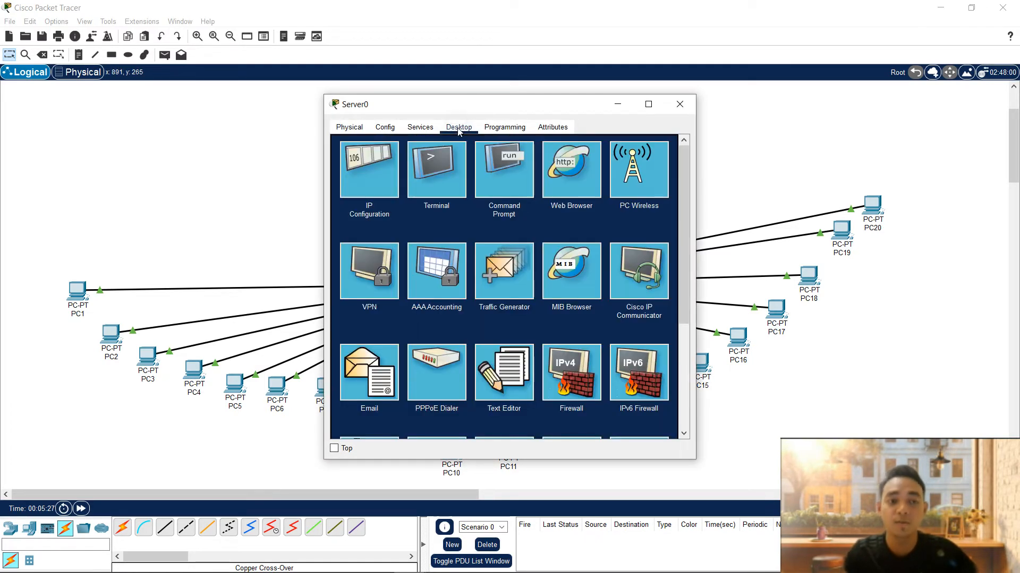
{"action": "left_click", "coordinate": [373, 168]}
{"action": "left_click", "coordinate": [469, 192]}
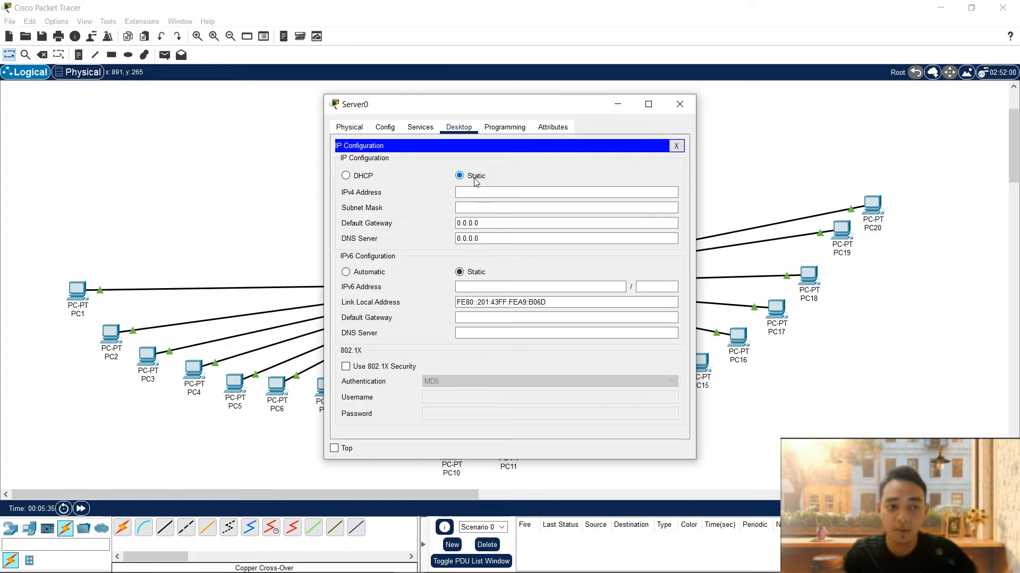
{"action": "left_click", "coordinate": [481, 191]}
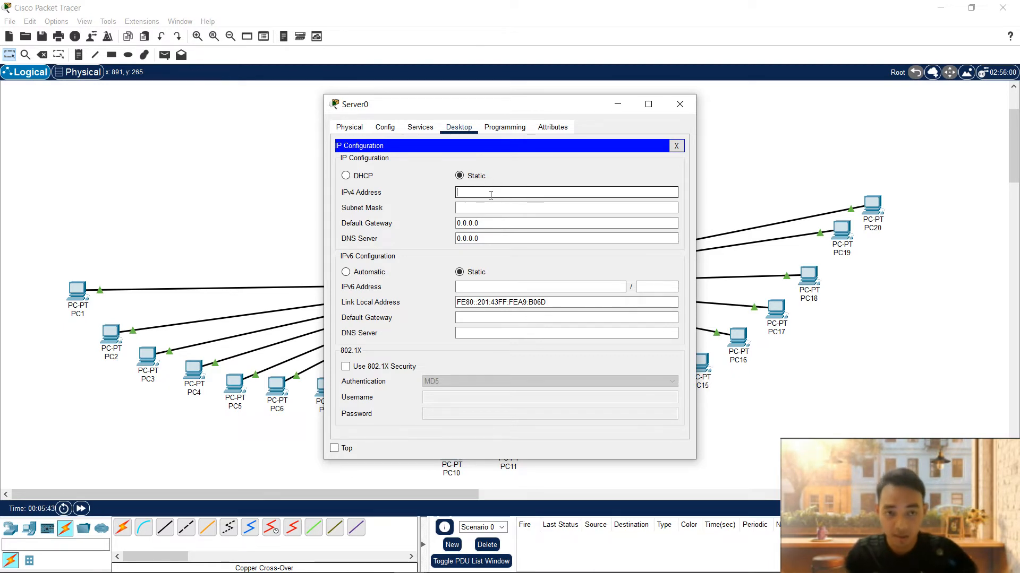
{"action": "type", "text": "10.0.0.2"}
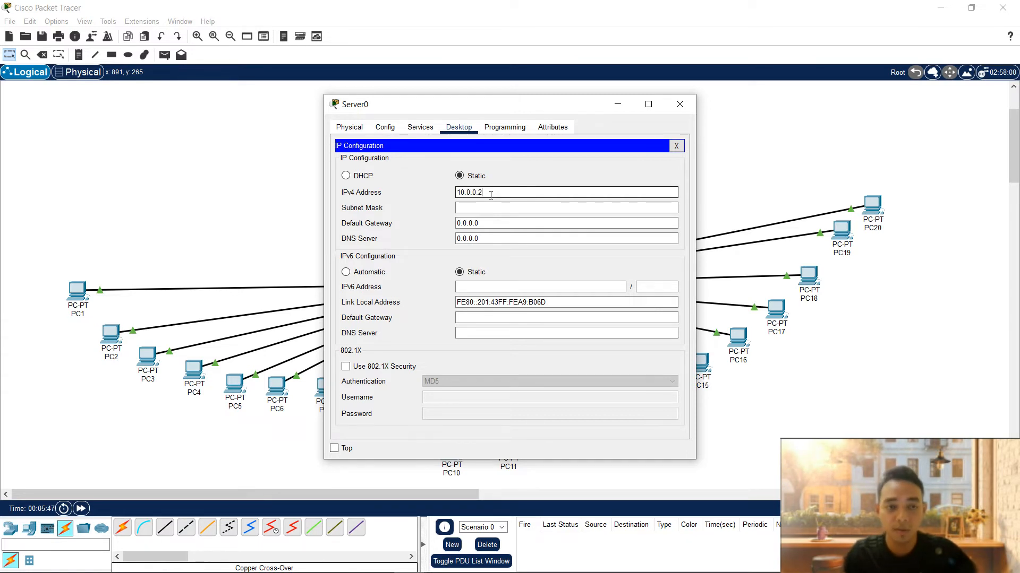
{"action": "left_click", "coordinate": [503, 207]}
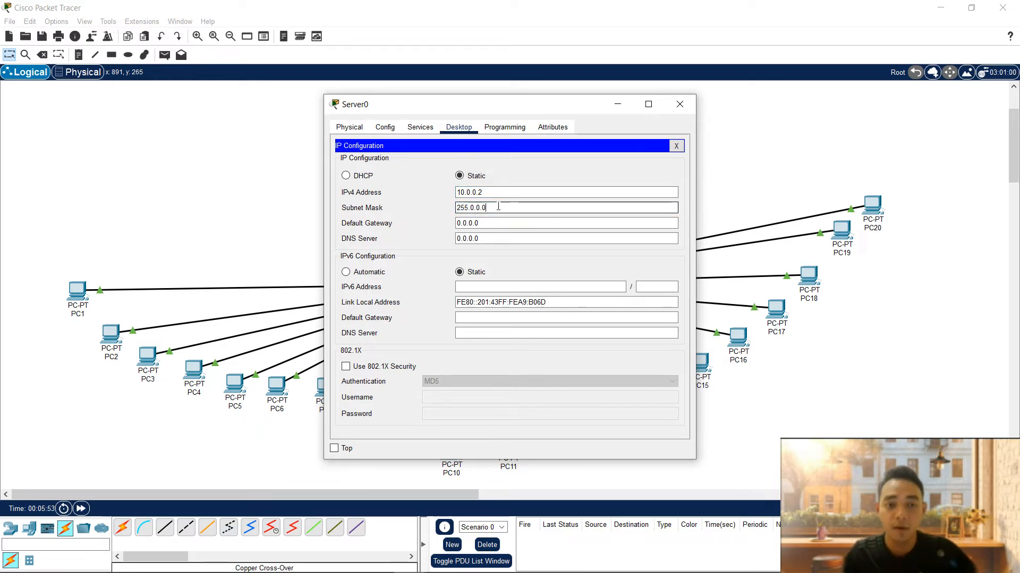
- Set Server0's IPv4 default gateway to 10.0.0.1
{"action": "left_click", "coordinate": [494, 223]}
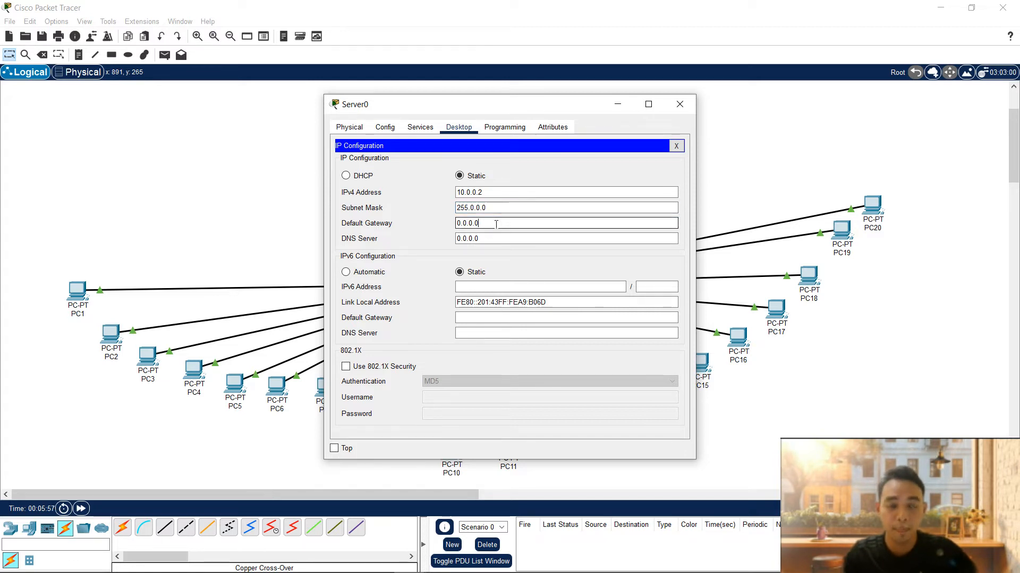
{"action": "key", "text": "BackSpace"}
{"action": "key", "text": "BackSpace"}
{"action": "key", "text": "BackSpace"}
{"action": "key", "text": "BackSpace"}
{"action": "key", "text": "BackSpace"}
{"action": "type", "text": "10.0.0"}
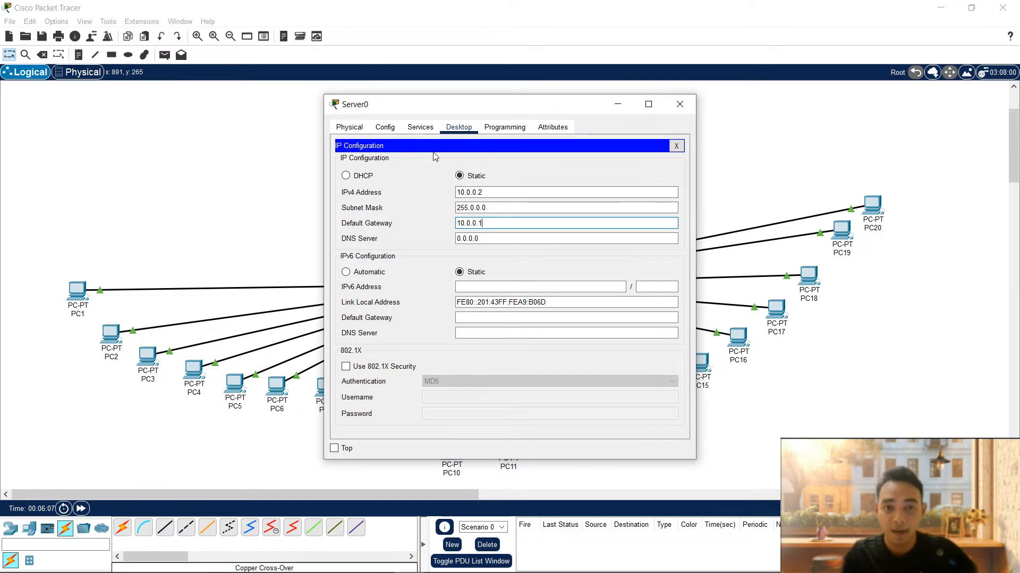
- Open Server0's HTTP file index.html for editing, and open the bookmarked Packet Tracer web server tutorial in Chrome
{"action": "left_click", "coordinate": [425, 132]}
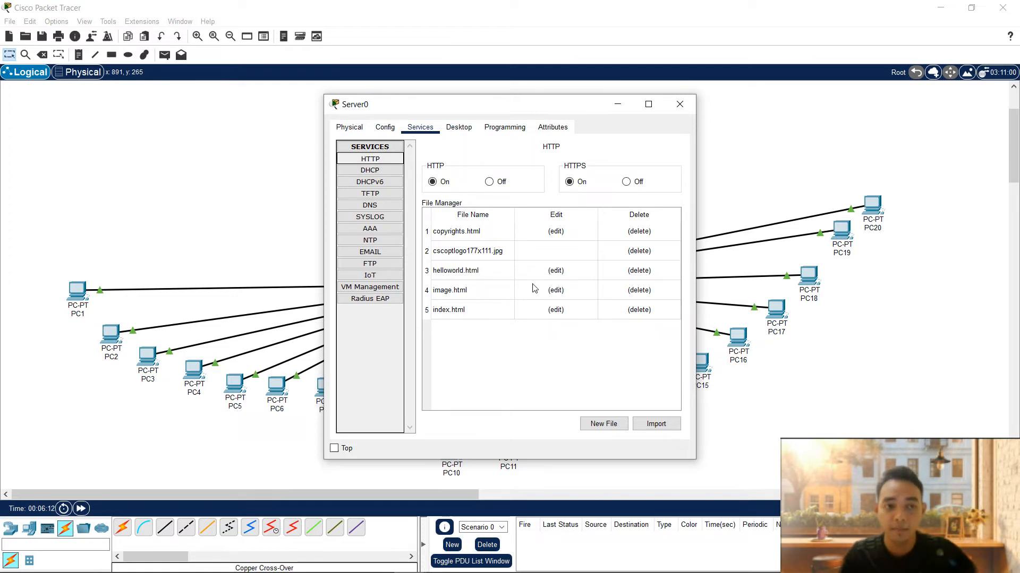
{"action": "left_click", "coordinate": [556, 310]}
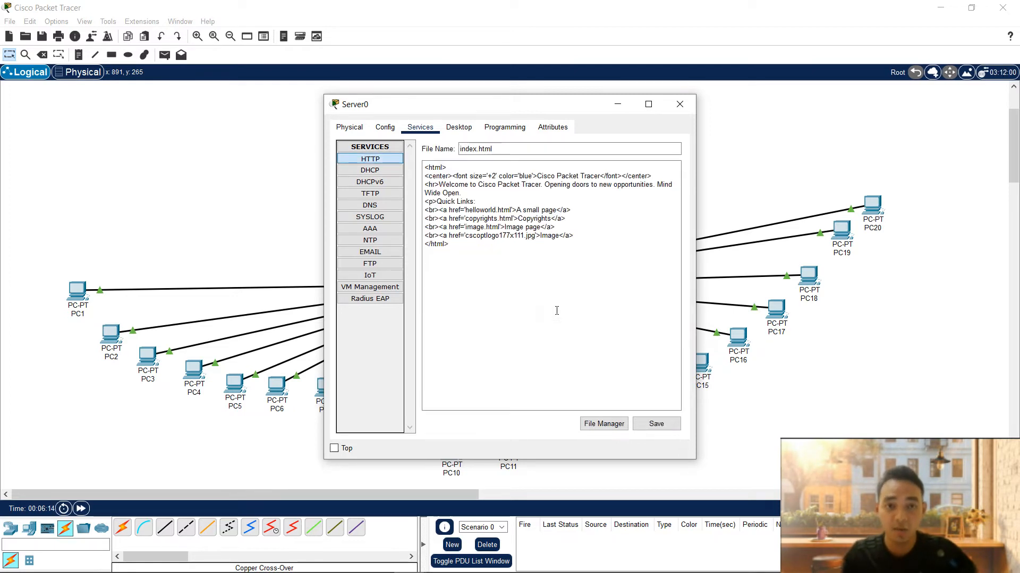
{"action": "left_click", "coordinate": [147, 561]}
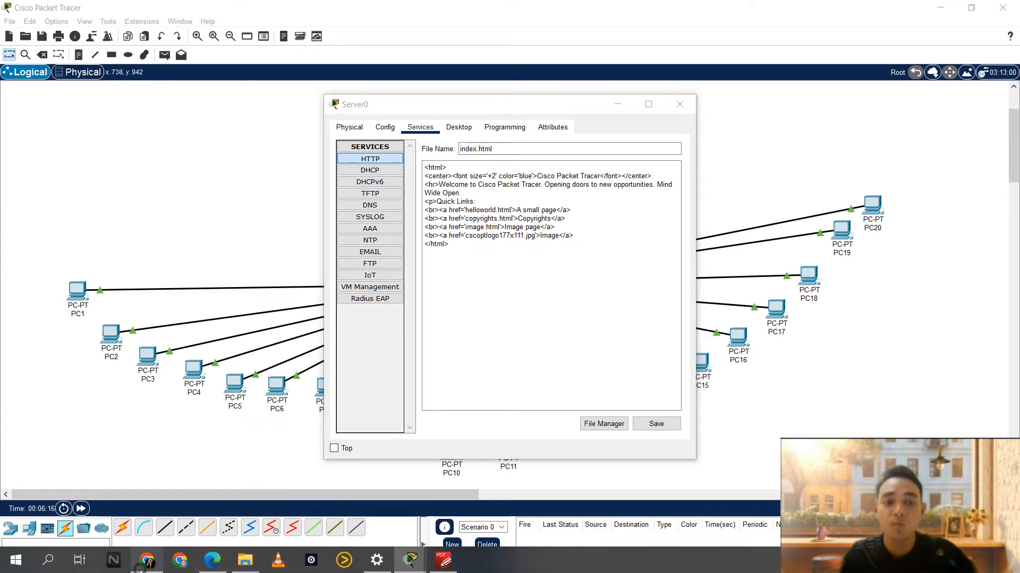
{"action": "left_click", "coordinate": [338, 11]}
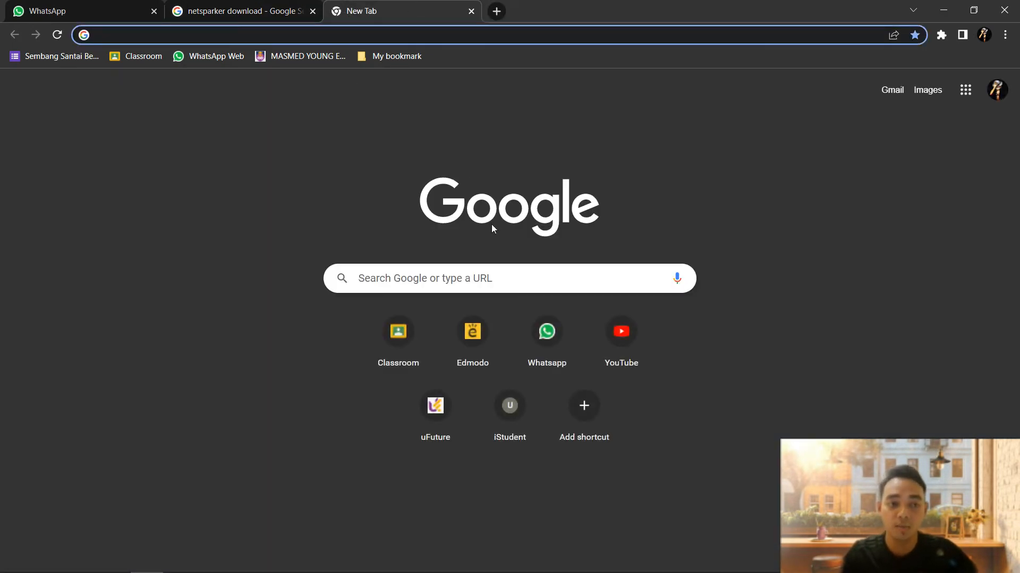
{"action": "left_click", "coordinate": [397, 56]}
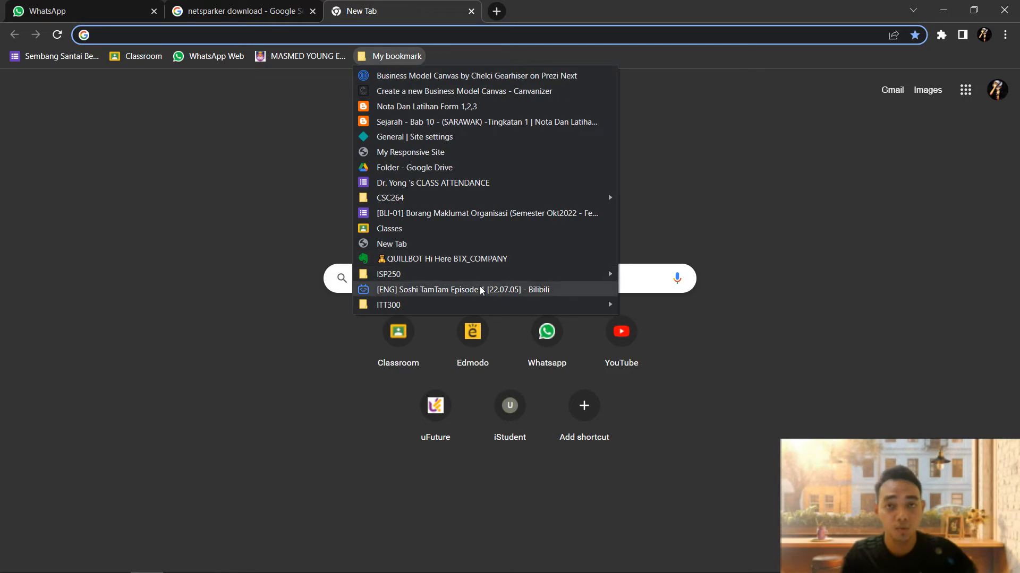
{"action": "mouse_move", "coordinate": [480, 307]}
{"action": "left_click", "coordinate": [646, 304]}
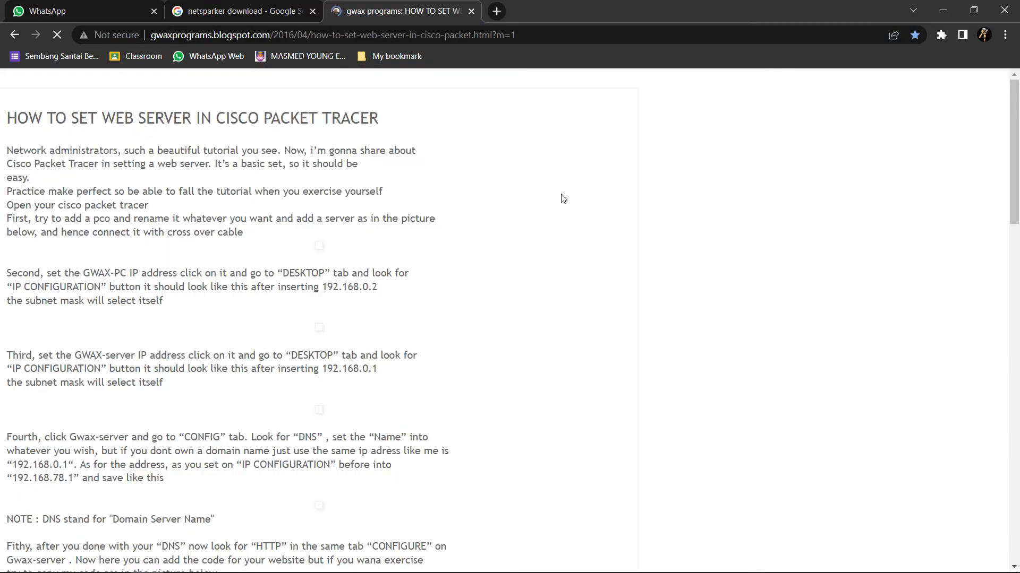
- Copy the complete sample HTML code, from the opening to the closing html tag, from the tutorial page
{"action": "scroll", "coordinate": [329, 207], "scroll_direction": "down", "scroll_amount": 20}
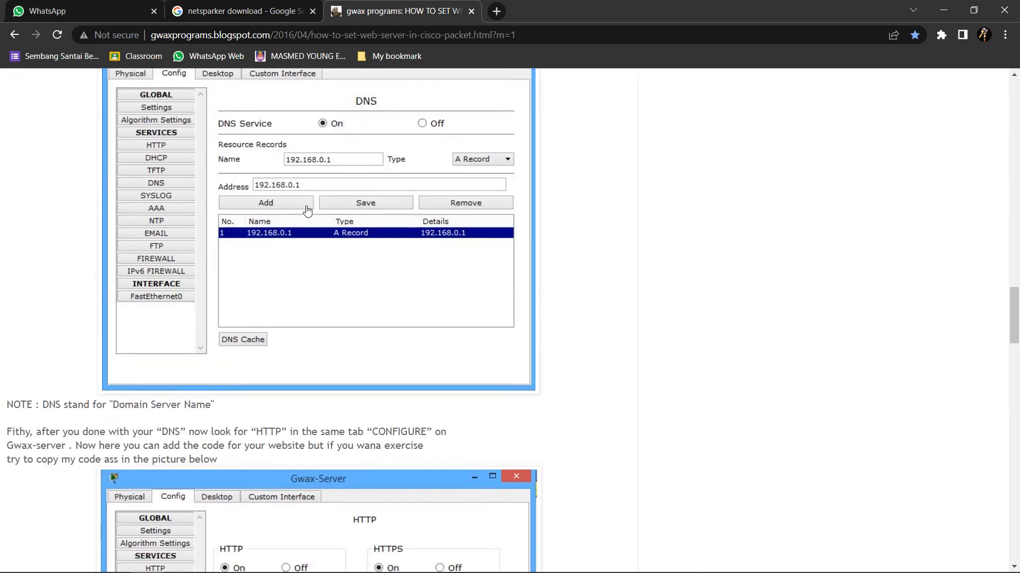
{"action": "scroll", "coordinate": [306, 215], "scroll_direction": "down", "scroll_amount": 6}
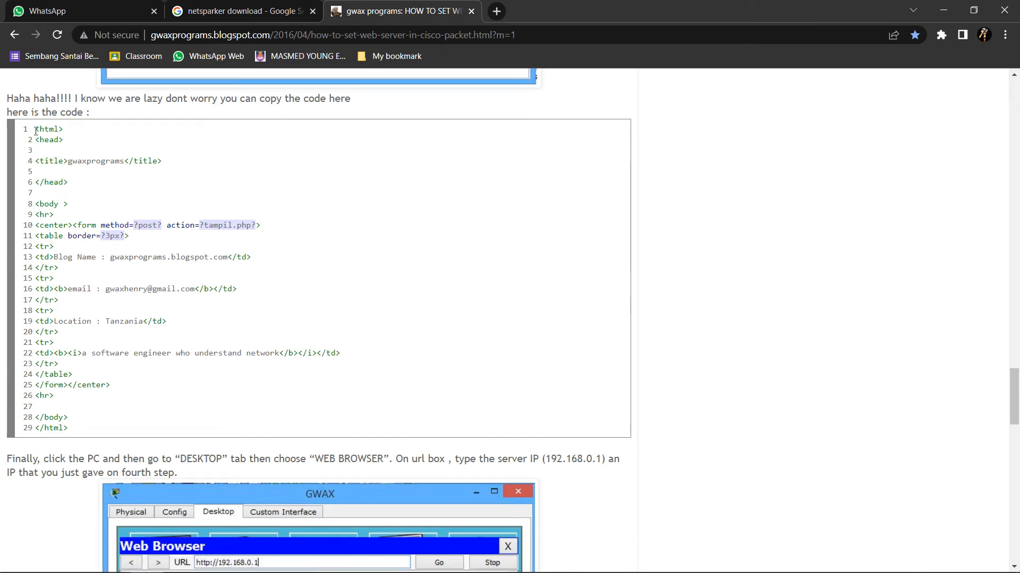
{"action": "left_click_drag", "start_coordinate": [37, 129], "coordinate": [144, 432]}
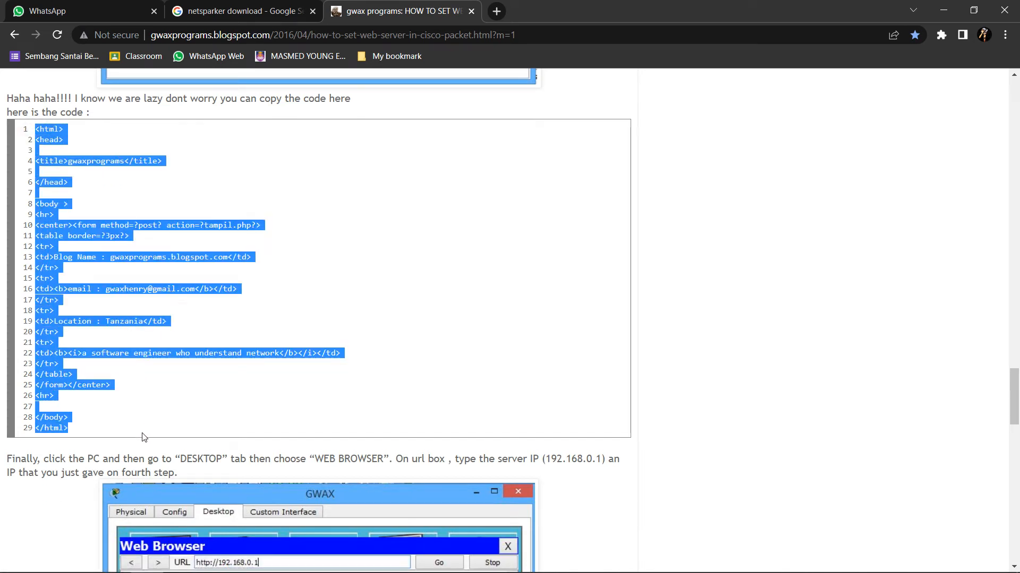
{"action": "right_click", "coordinate": [65, 387]}
{"action": "left_click", "coordinate": [98, 396]}
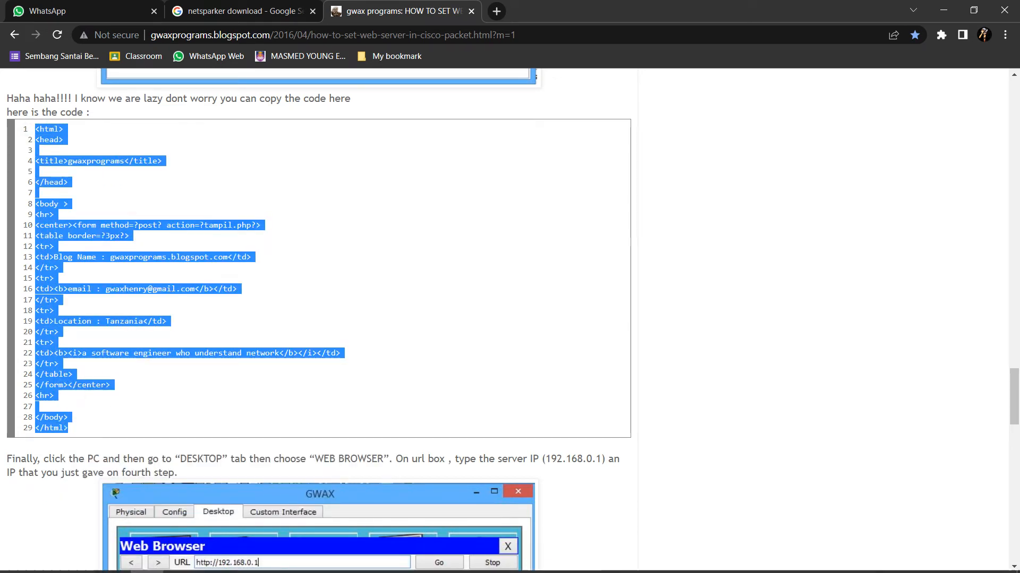
- Switch back to Packet Tracer, replace all of index.html's content with the copied HTML code and save the file
{"action": "mouse_move", "coordinate": [374, 562]}
{"action": "left_click", "coordinate": [410, 560]}
{"action": "left_click", "coordinate": [599, 500]}
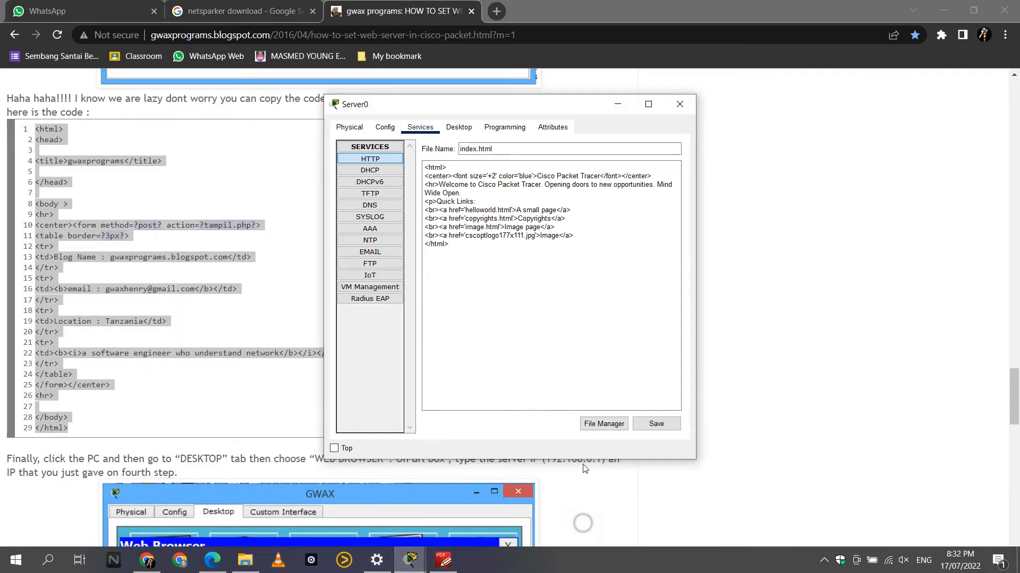
{"action": "key", "text": "ctrl+a"}
{"action": "key", "text": "ctrl+v"}
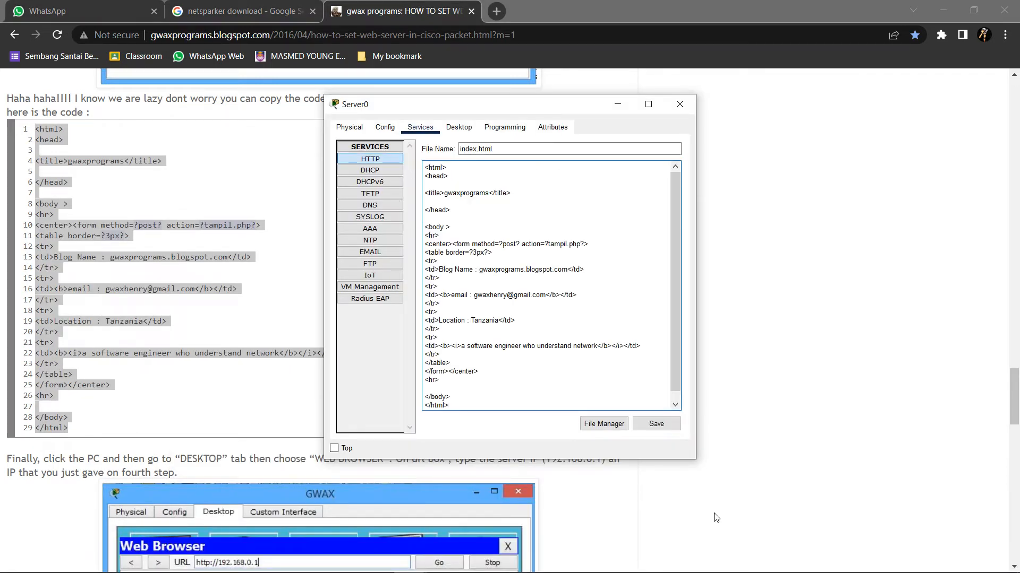
{"action": "left_click", "coordinate": [656, 424]}
{"action": "left_click", "coordinate": [530, 303]}
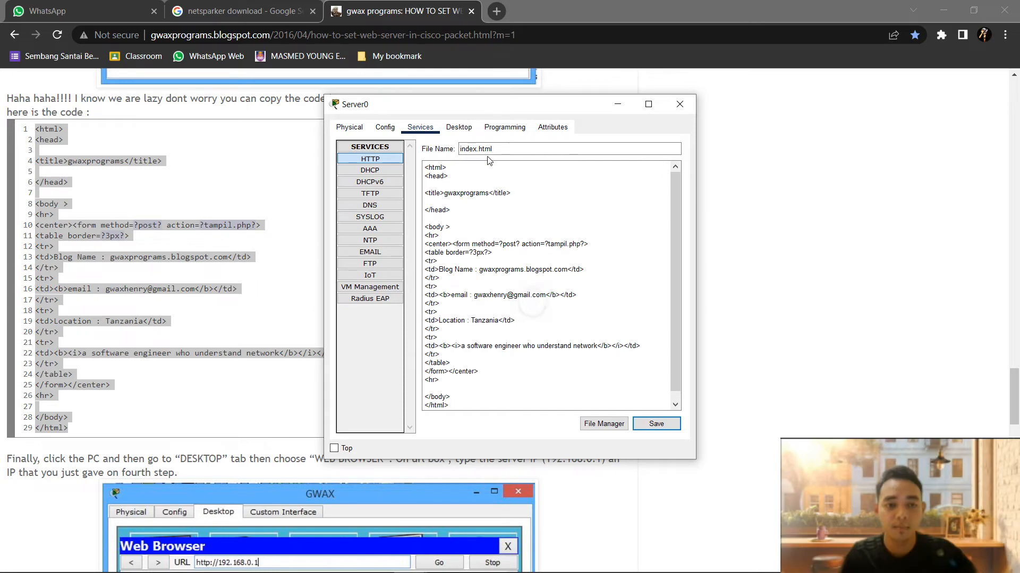
{"action": "left_click", "coordinate": [459, 128]}
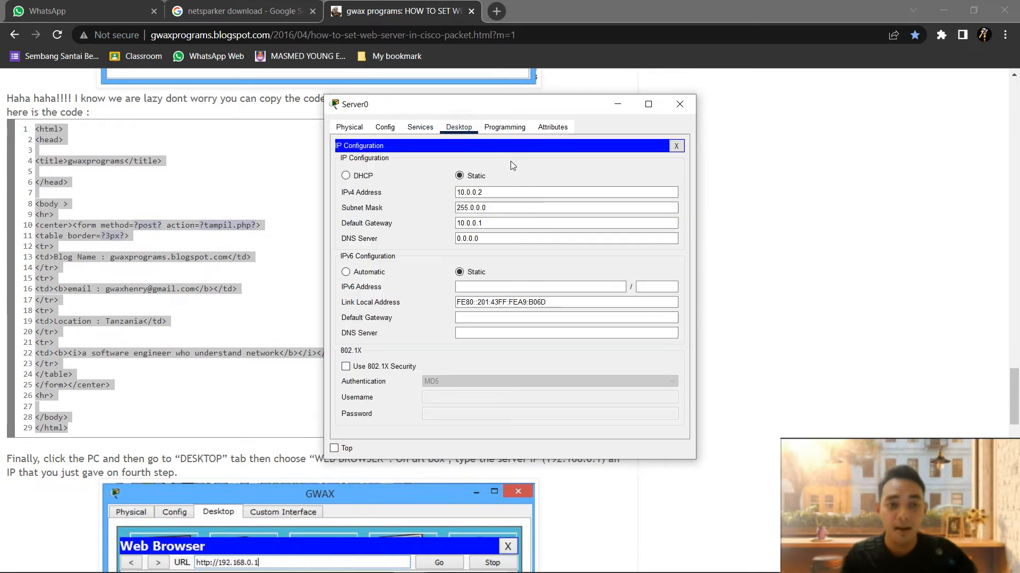
{"action": "left_click", "coordinate": [677, 147]}
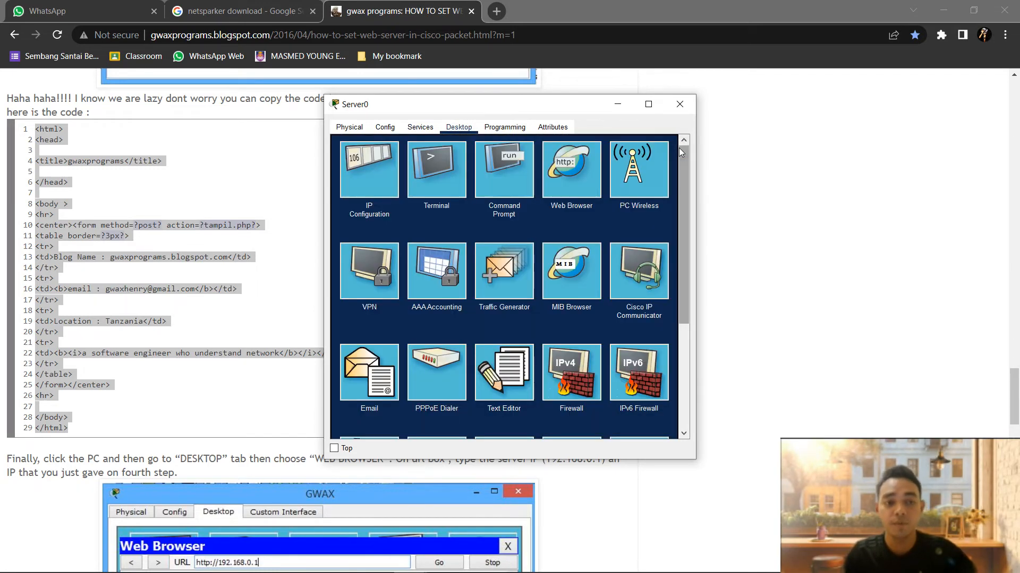
{"action": "left_click", "coordinate": [582, 171]}
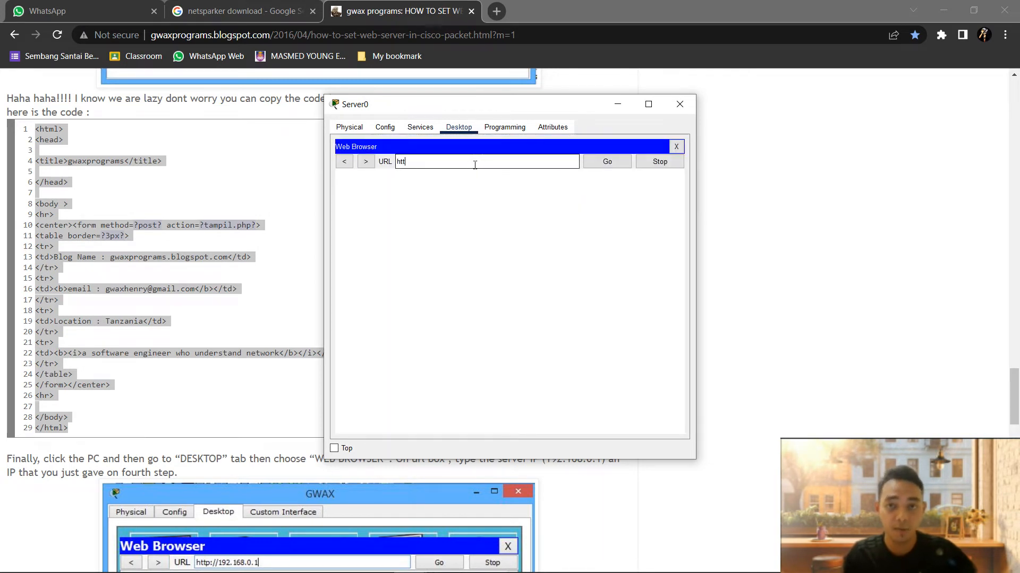
{"action": "type", "text": "http://10"}
{"action": "type", "text": ".0"}
{"action": "type", "text": ".2"}
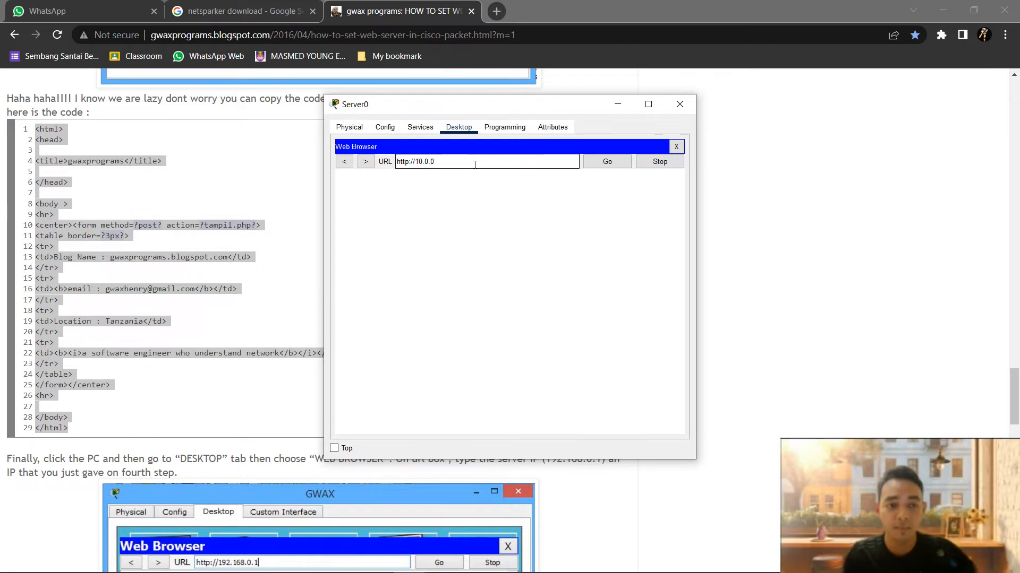
{"action": "key", "text": "Return"}
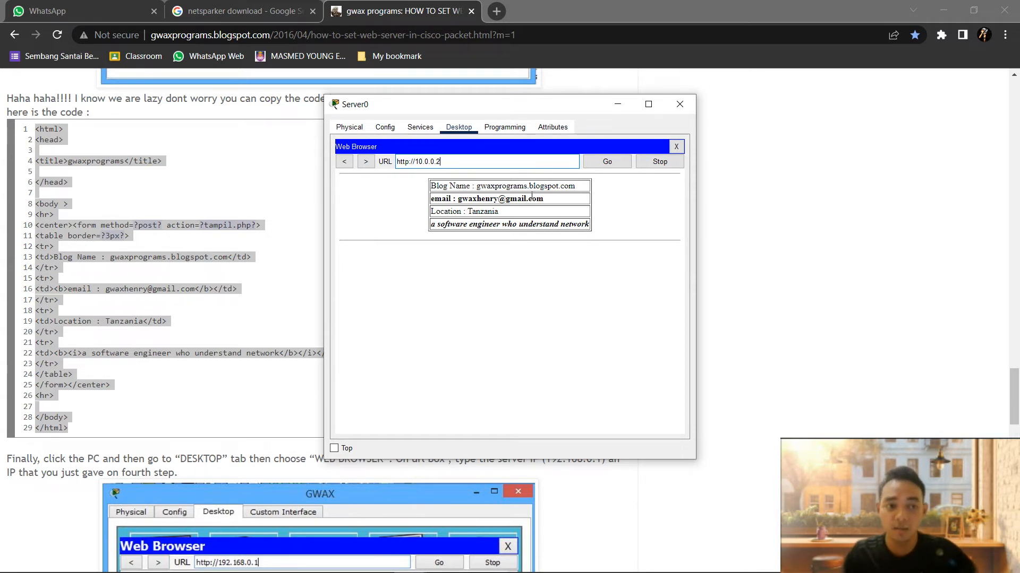
{"action": "left_click", "coordinate": [680, 105]}
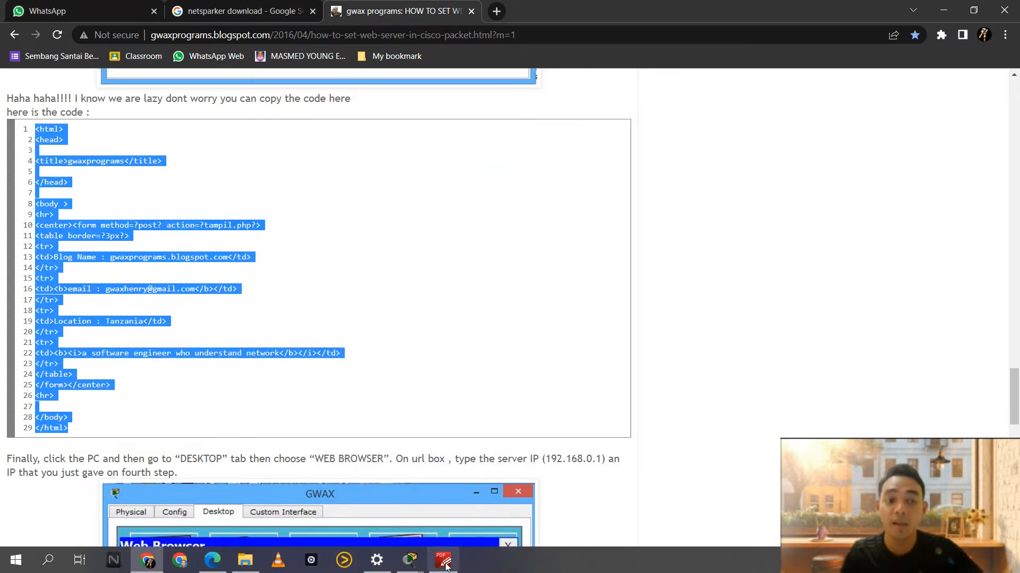
- Return to the Packet Tracer workspace and give PC1 the static IPv4 address 192.168.2.193 with subnet mask 255.255.255.0
{"action": "mouse_move", "coordinate": [412, 563]}
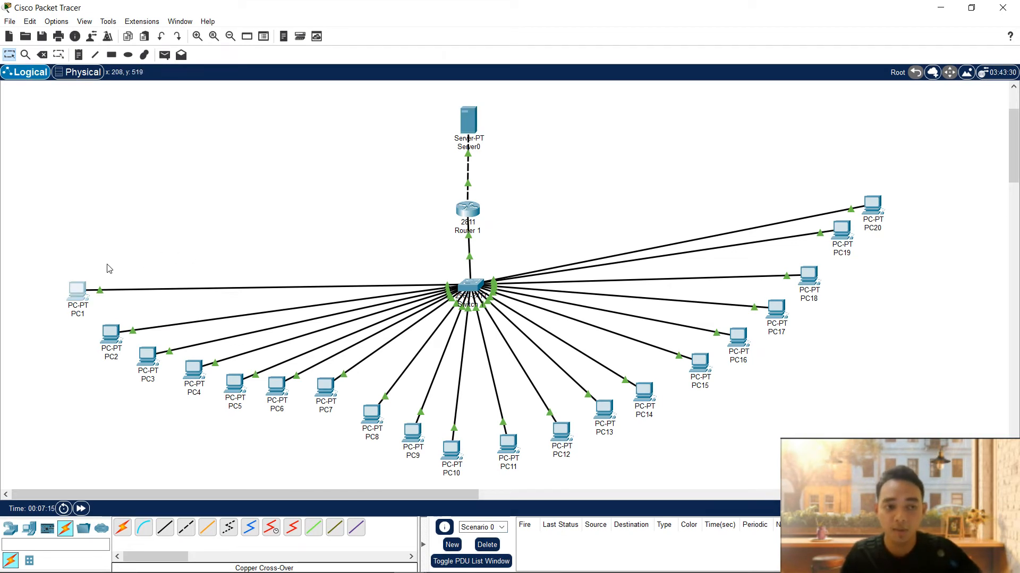
{"action": "left_click", "coordinate": [78, 295]}
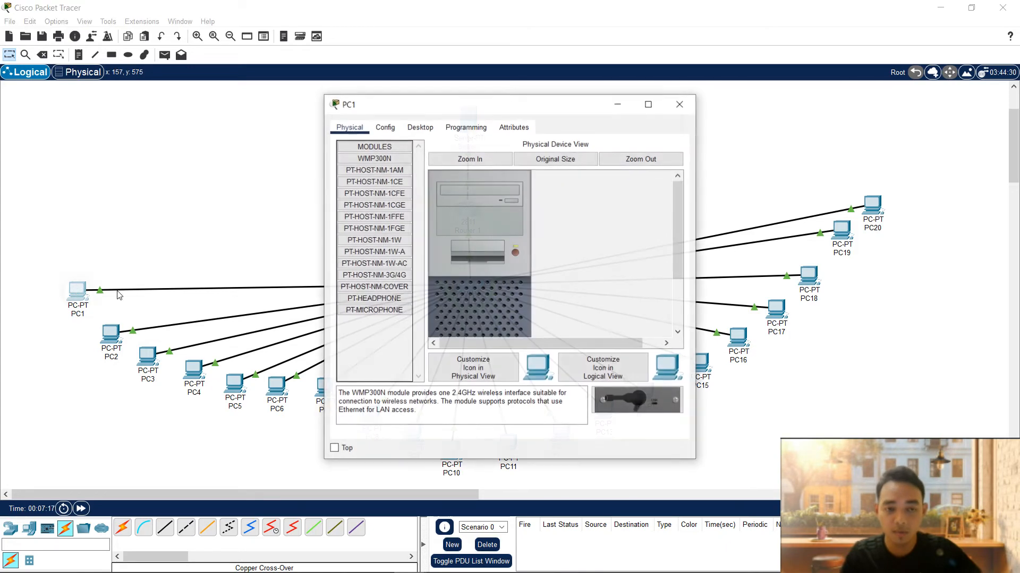
{"action": "left_click", "coordinate": [428, 128]}
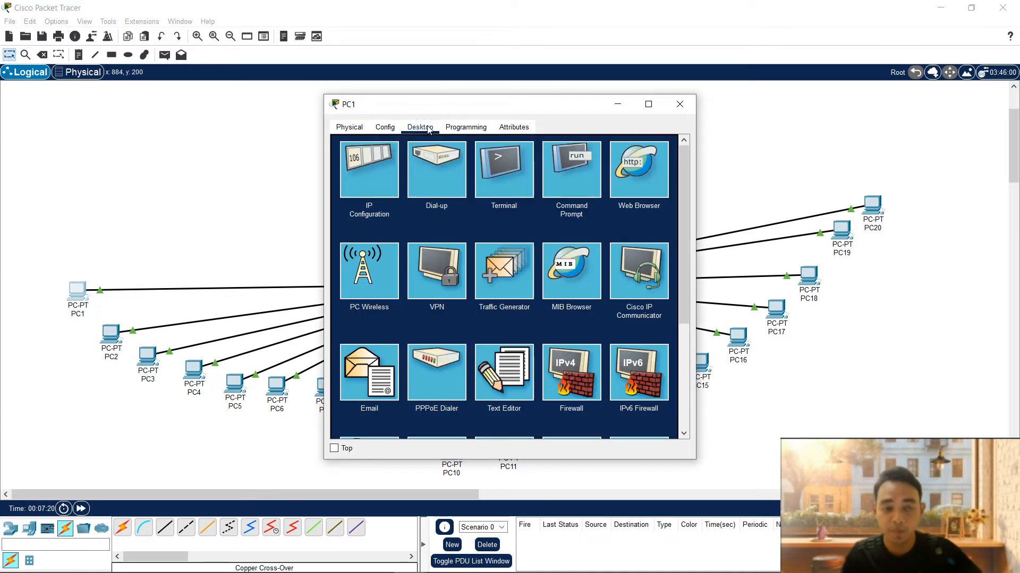
{"action": "left_click", "coordinate": [372, 175]}
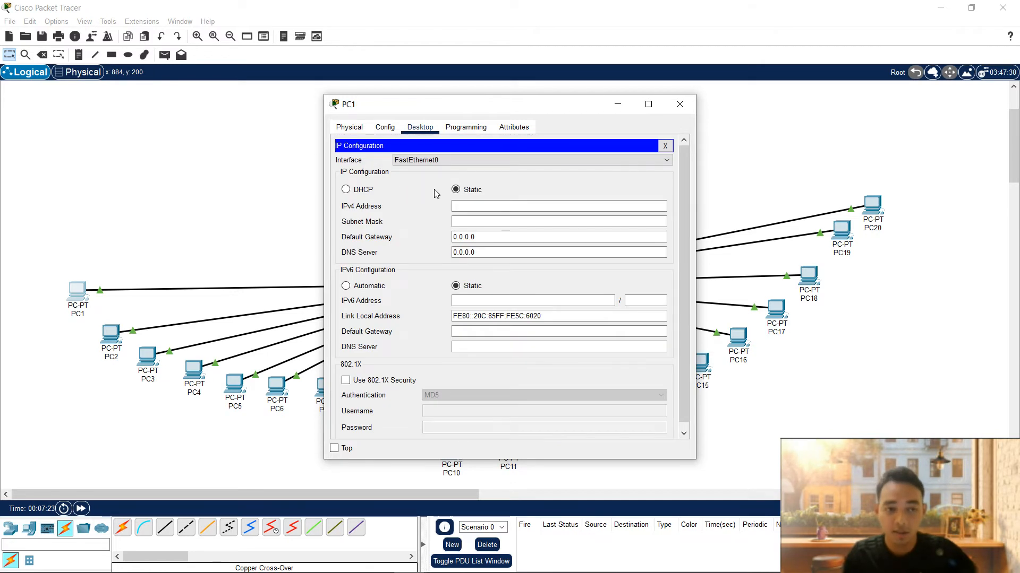
{"action": "left_click", "coordinate": [489, 207]}
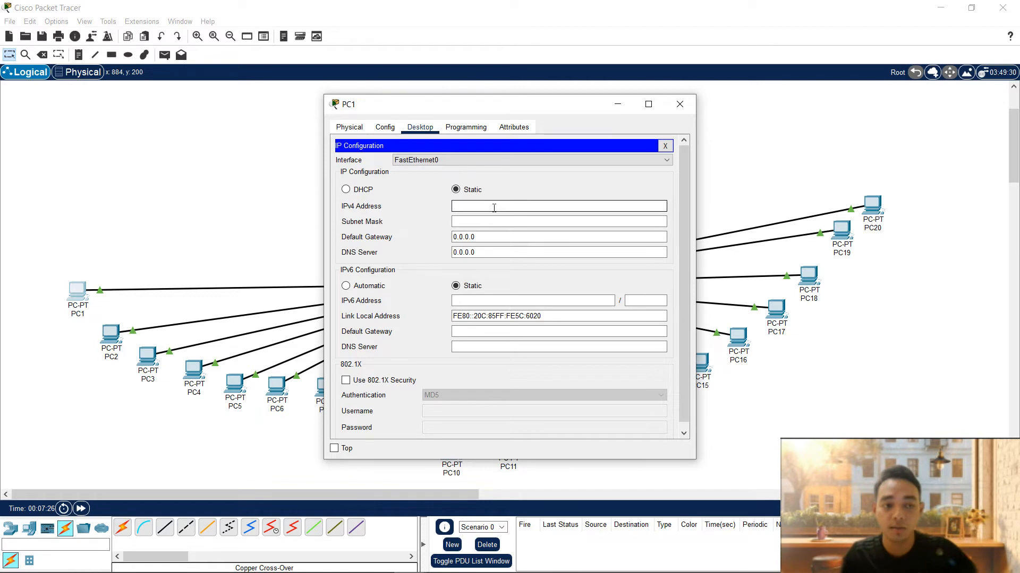
{"action": "type", "text": "1"}
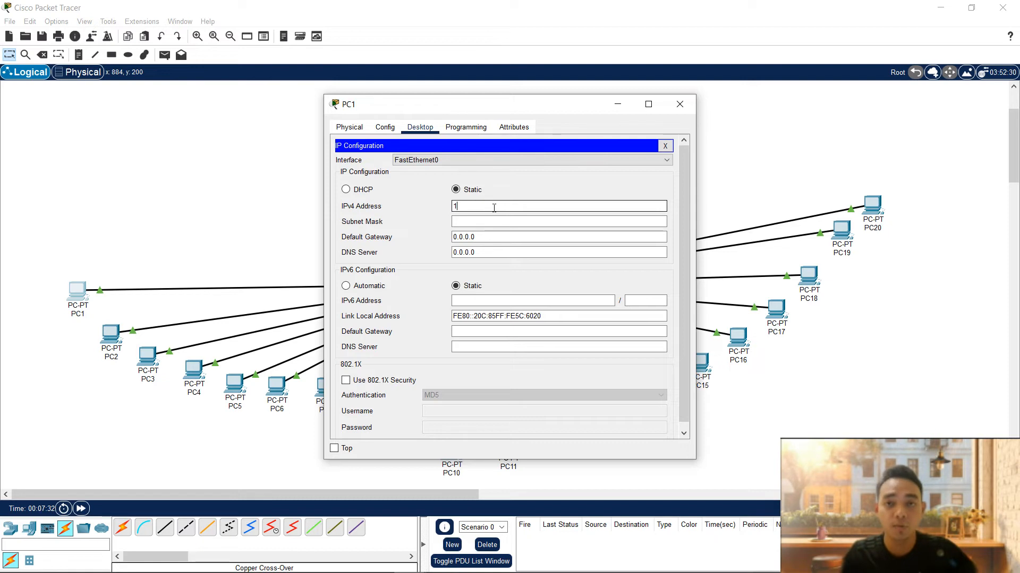
{"action": "type", "text": "92"}
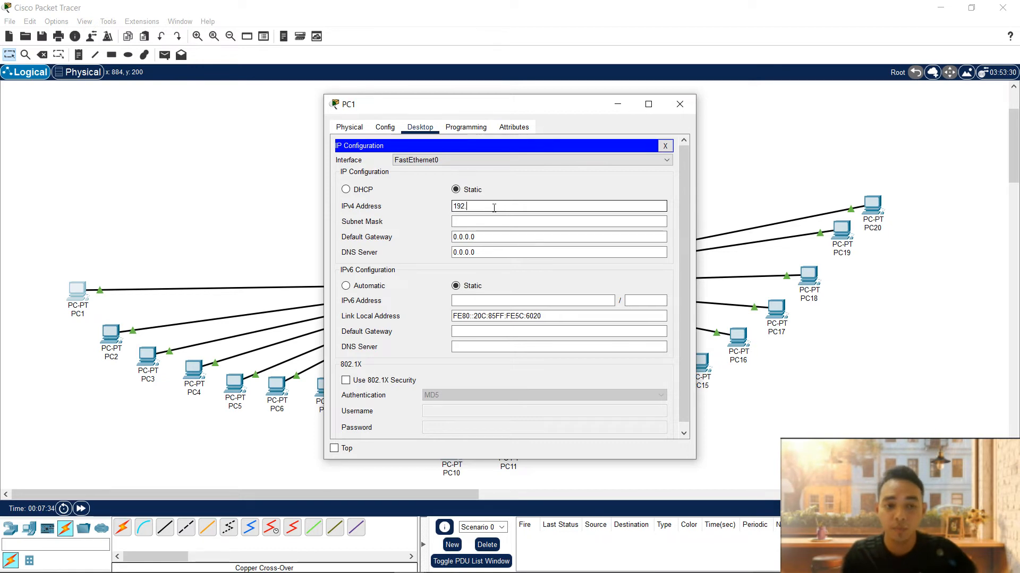
{"action": "type", "text": ".168.2.193"}
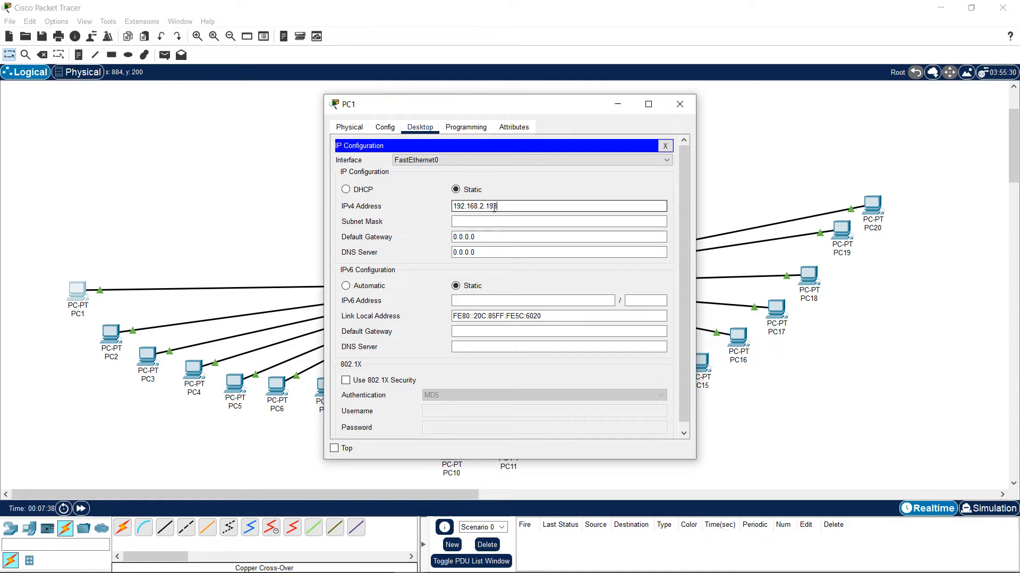
{"action": "left_click", "coordinate": [499, 222]}
- Set PC1's IPv4 default gateway to 192.168.2.222 and close the PC1 window
{"action": "left_click", "coordinate": [493, 237]}
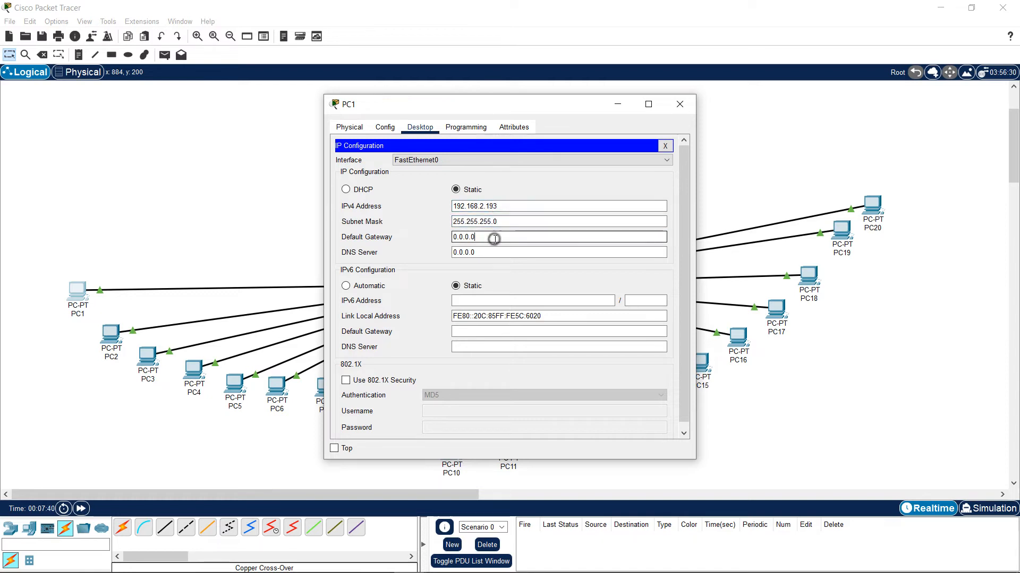
{"action": "left_click_drag", "start_coordinate": [486, 240], "coordinate": [444, 243]}
{"action": "type", "text": "192"}
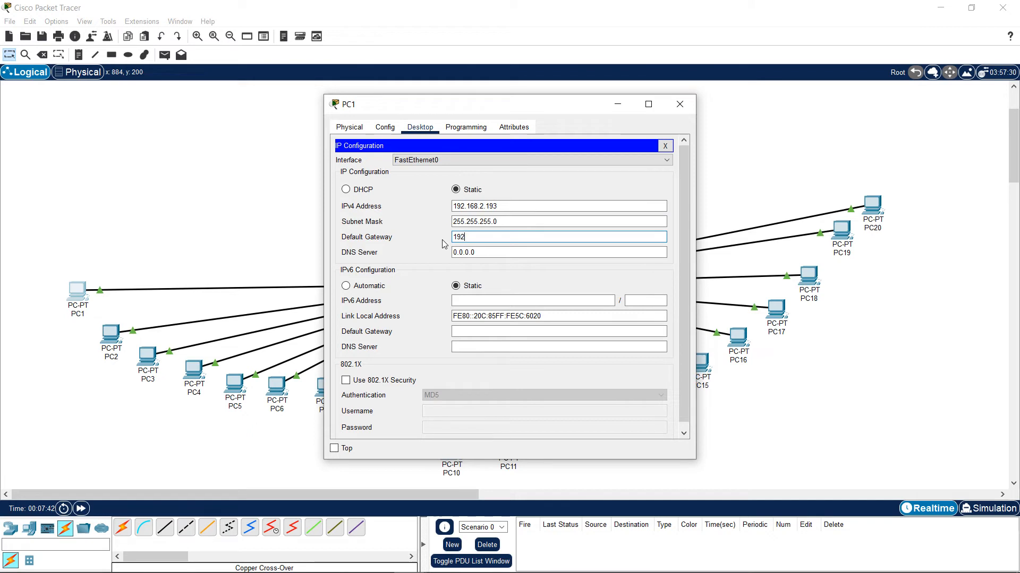
{"action": "type", "text": ".168.2.222"}
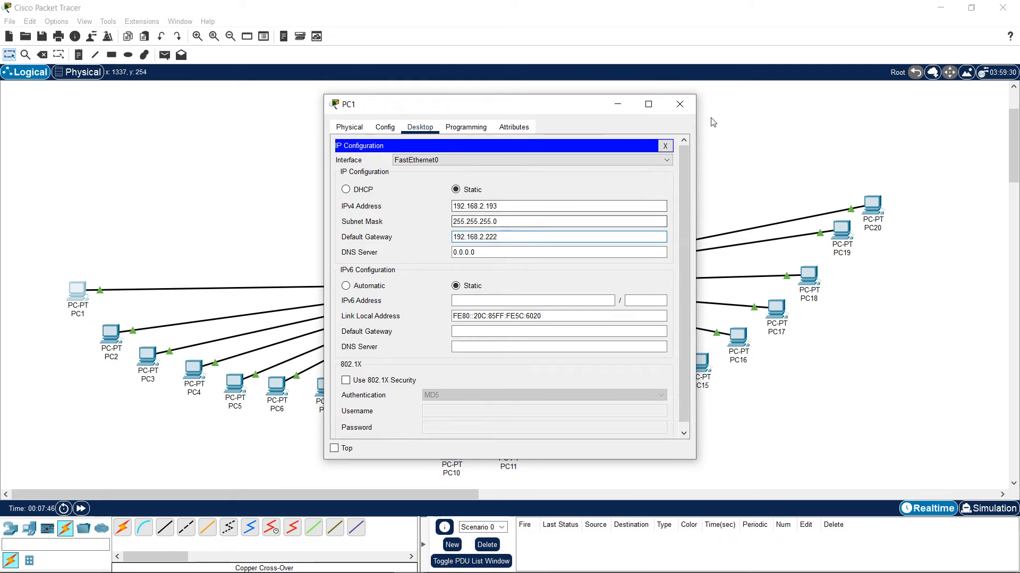
{"action": "left_click", "coordinate": [683, 108]}
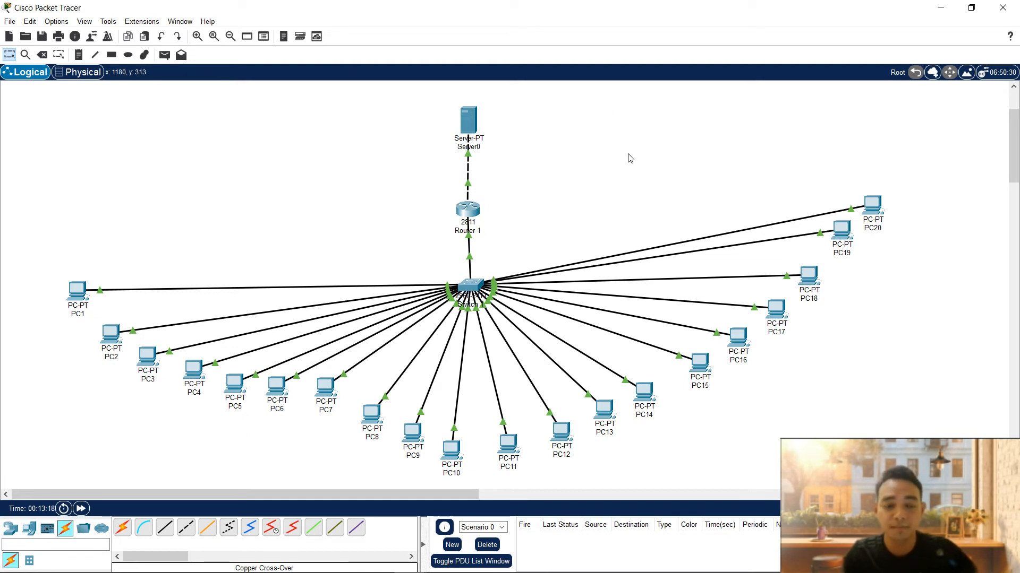
- Ping 192.168.2.194 from PC2's command prompt to test connectivity, and close the PC2 window
{"action": "left_click", "coordinate": [113, 344]}
{"action": "left_click", "coordinate": [561, 186]}
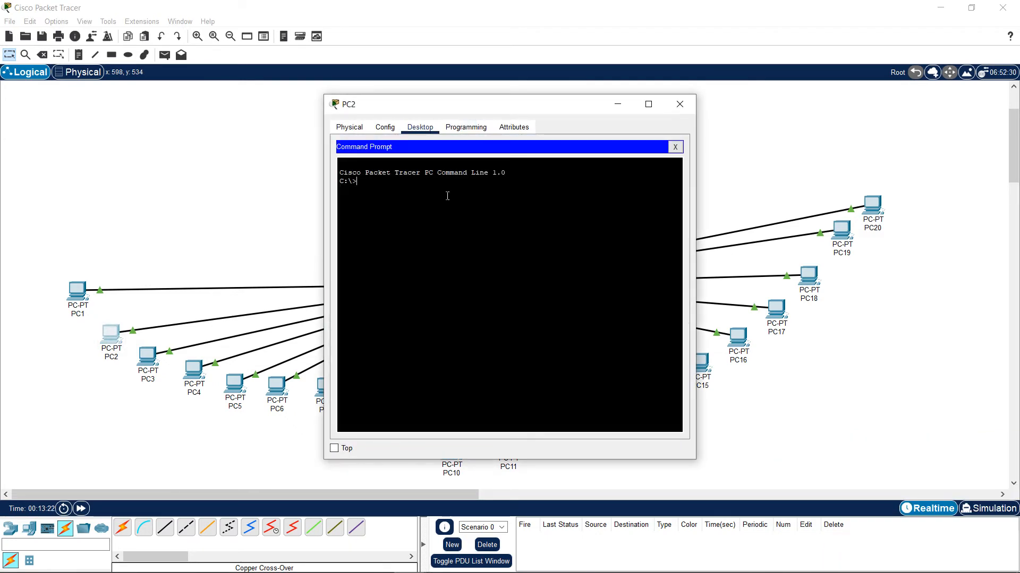
{"action": "type", "text": "ping 192.168.2.194"}
{"action": "key", "text": "Return"}
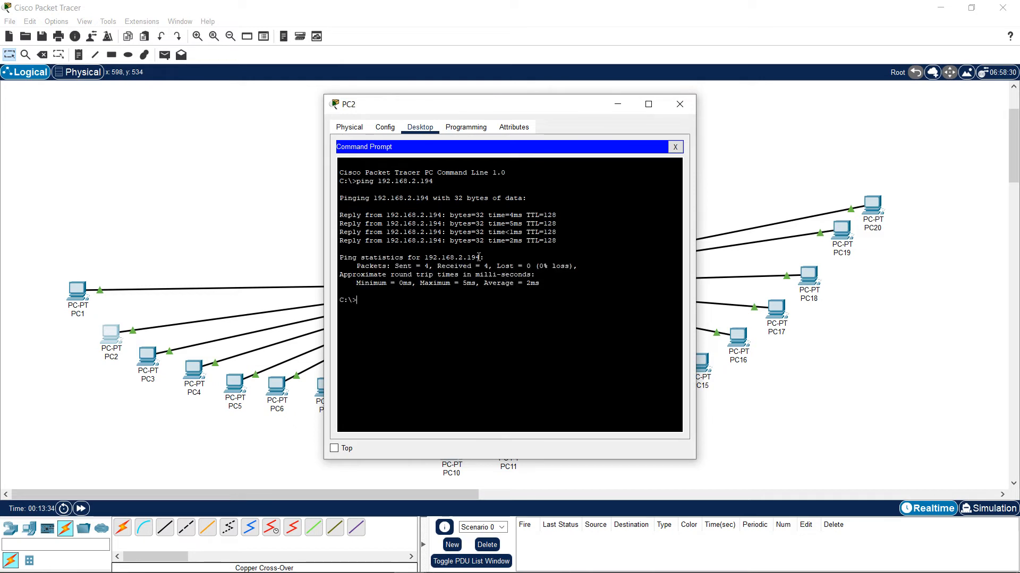
{"action": "left_click", "coordinate": [680, 104]}
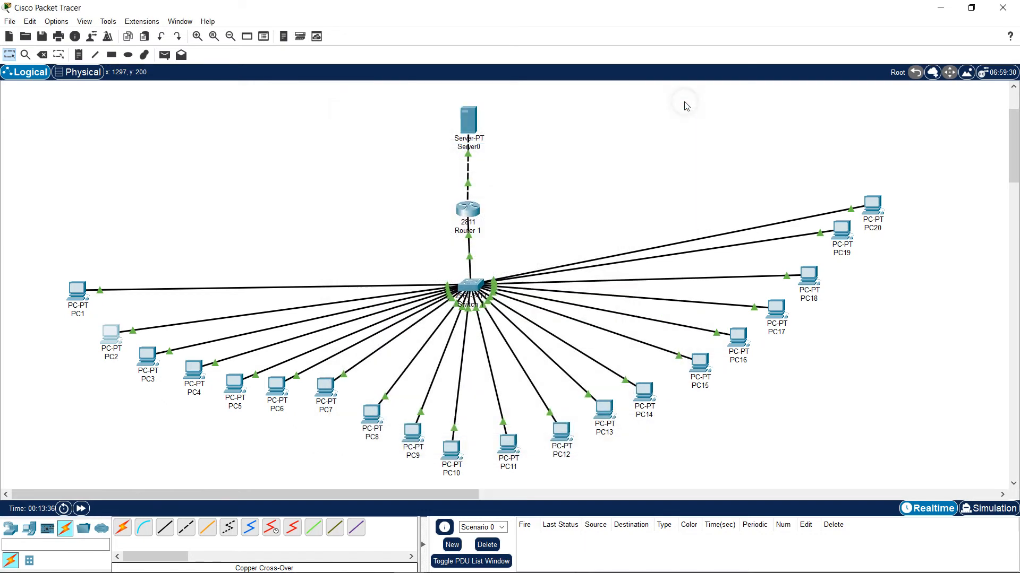
- Ping 192.168.2.222 from Router 1's command line to test connectivity, and close the Router 1 window
{"action": "left_click", "coordinate": [469, 211]}
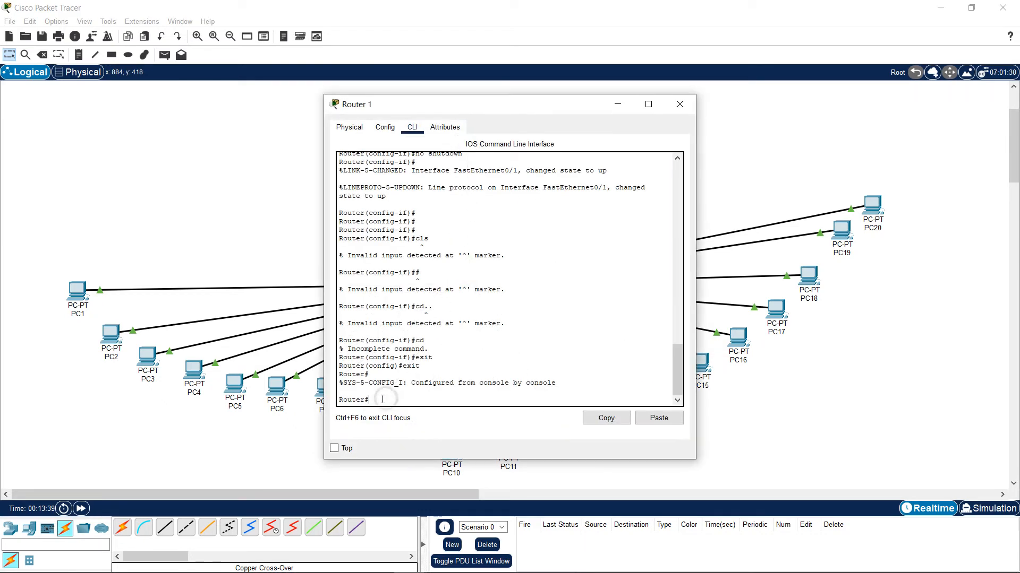
{"action": "type", "text": "ping 192.168.2.222"}
{"action": "key", "text": "Return"}
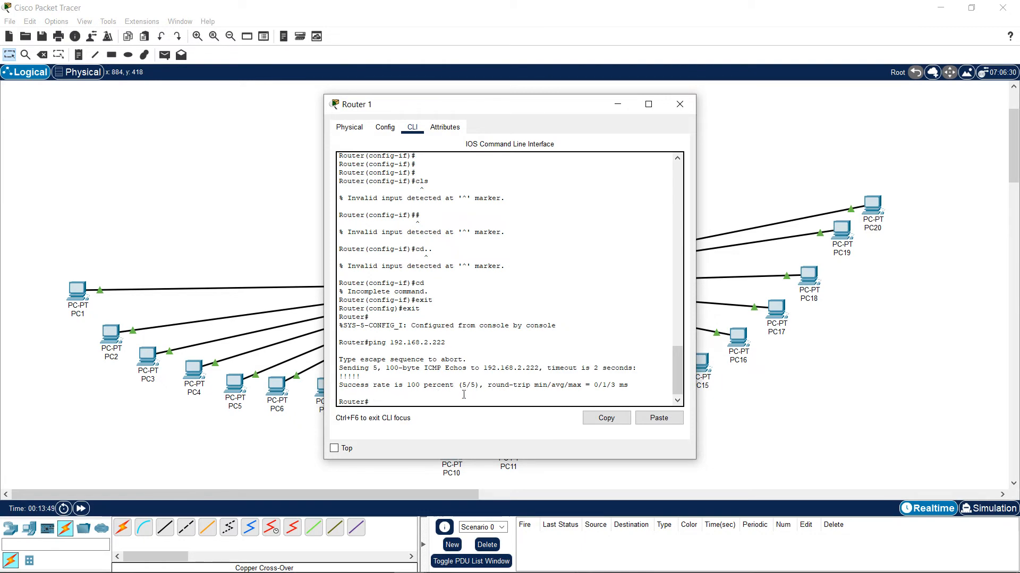
{"action": "left_click", "coordinate": [683, 109]}
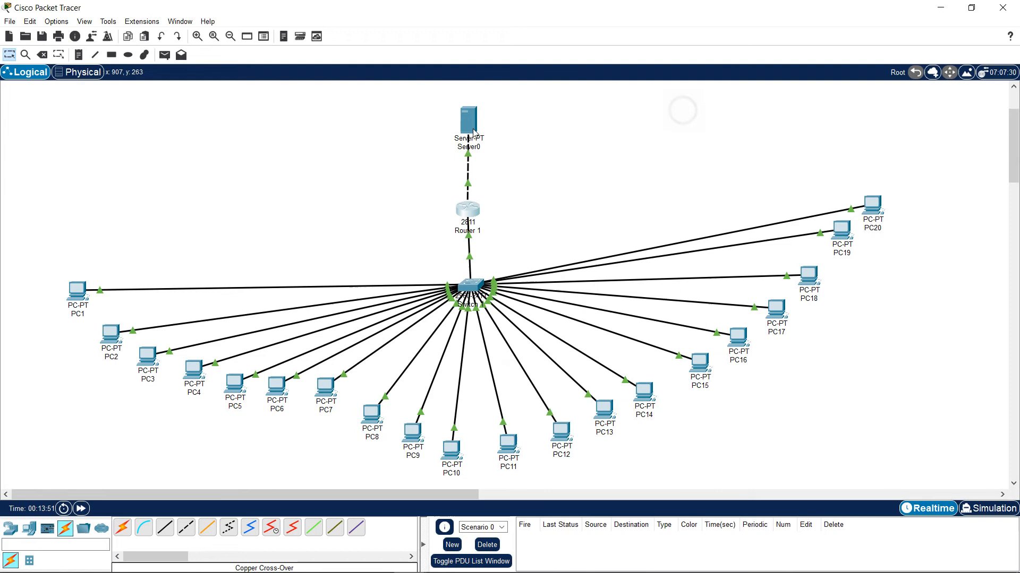
- Ping 192.168.2.222 and 10.0.0.1 from Server0's command prompt to test connectivity, and close the Server0 window
{"action": "left_click", "coordinate": [469, 121]}
{"action": "left_click", "coordinate": [505, 164]}
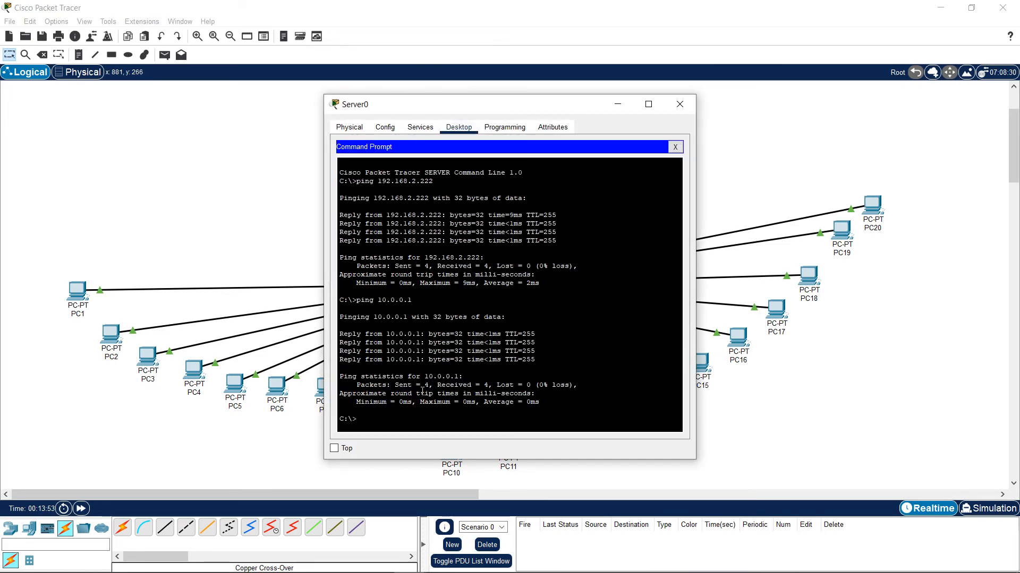
{"action": "type", "text": "ping 192.168.2.222"}
{"action": "key", "text": "Return"}
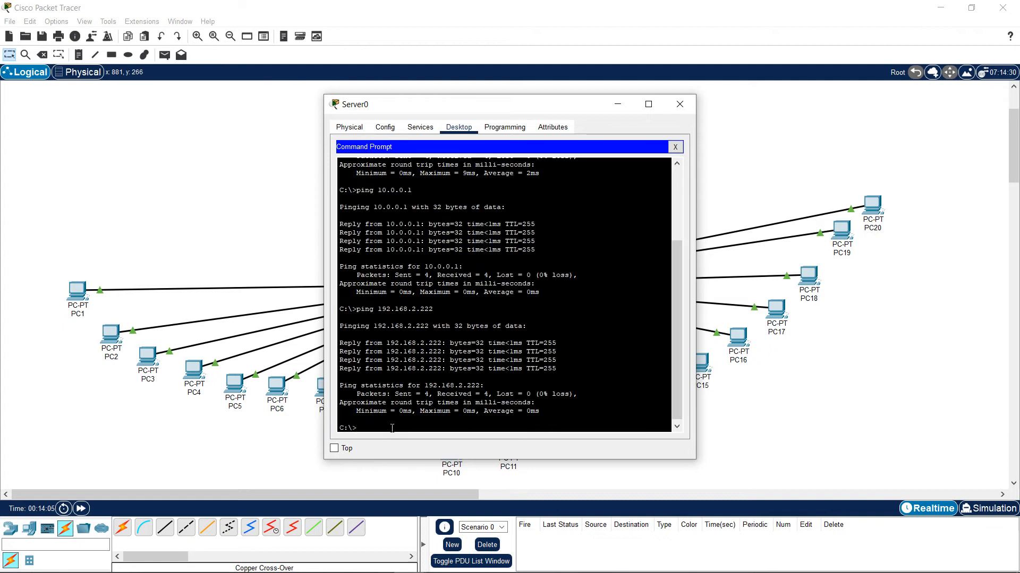
{"action": "type", "text": "ping 10.0.0.1"}
{"action": "key", "text": "Return"}
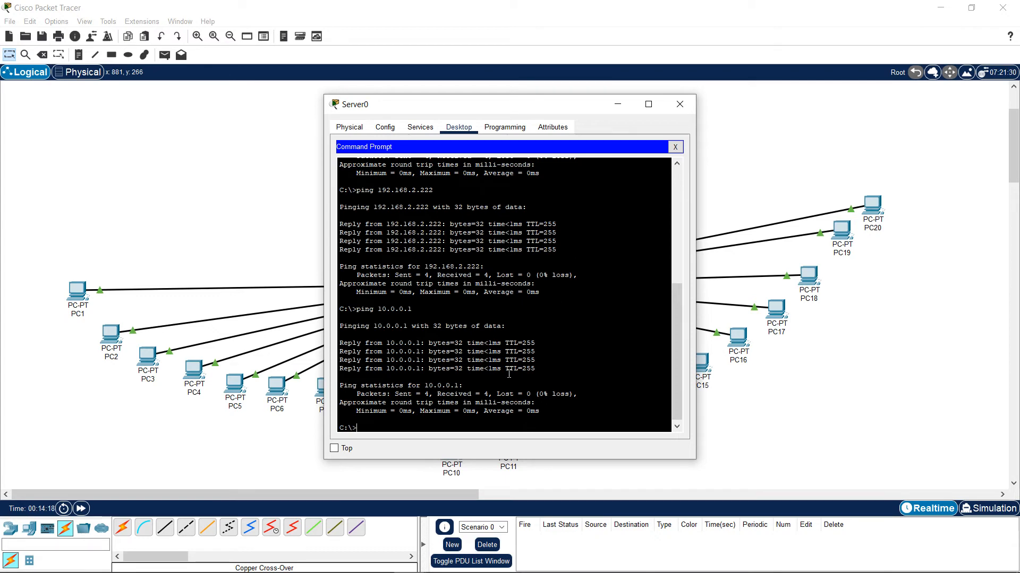
{"action": "left_click", "coordinate": [681, 106]}
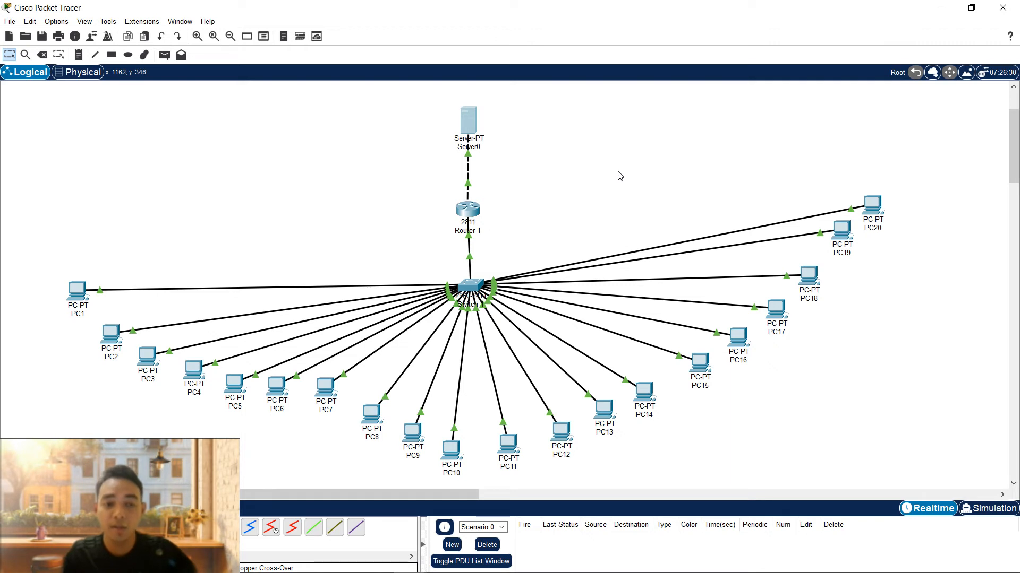
- Send a simple PDU from PC1 to Server0 and another from PC2 to Server0
{"action": "left_click", "coordinate": [166, 57]}
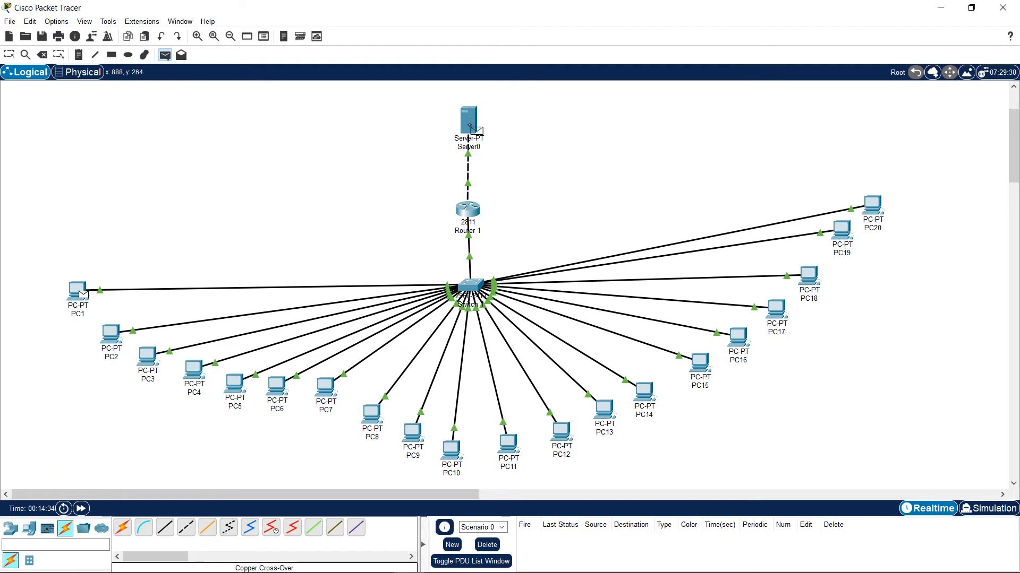
{"action": "left_click", "coordinate": [469, 125]}
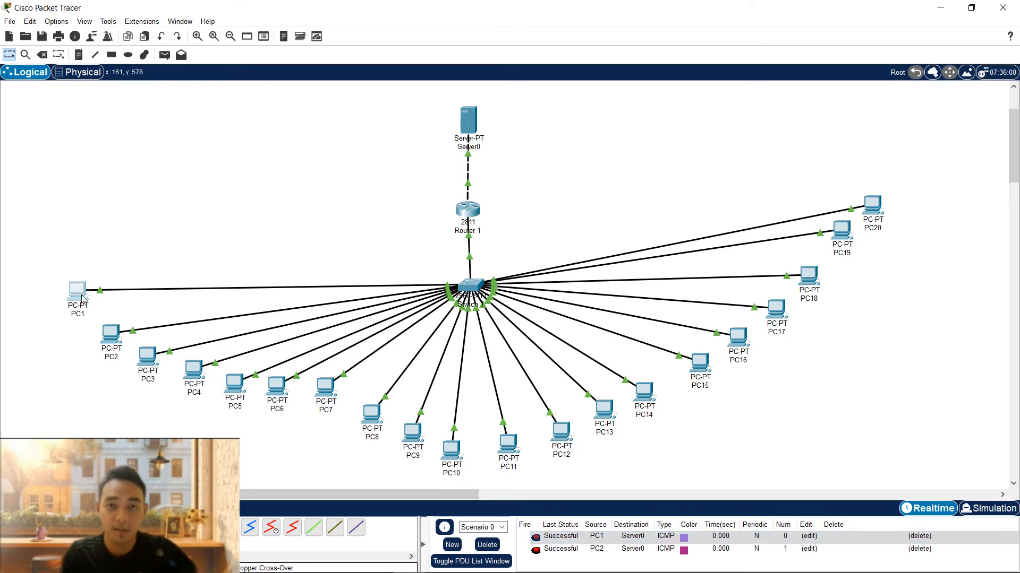
{"action": "left_click", "coordinate": [77, 293]}
{"action": "left_click", "coordinate": [639, 192]}
{"action": "left_click", "coordinate": [510, 164]}
{"action": "type", "text": "http"}
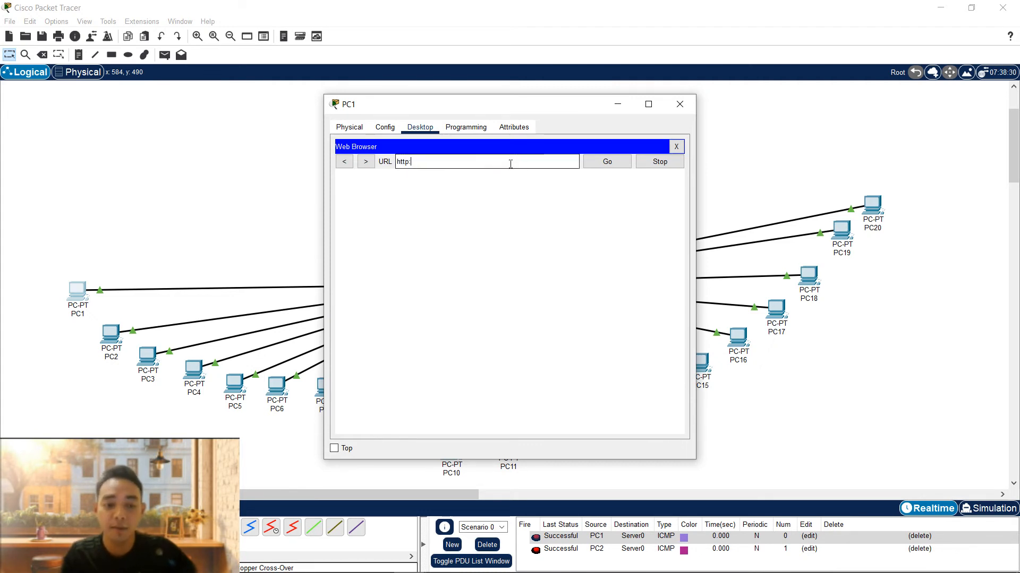
{"action": "type", "text": "://10.0.0.2"}
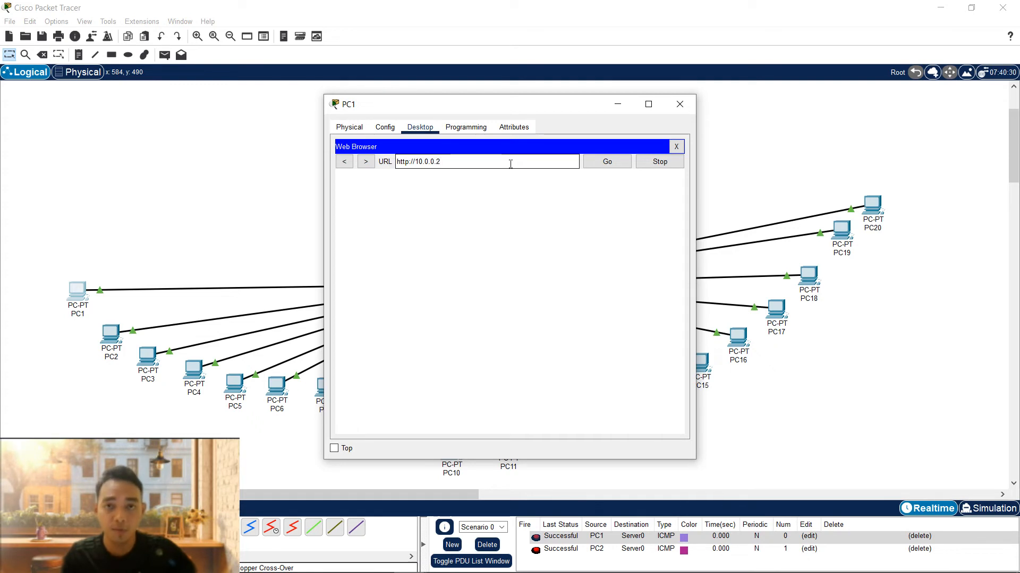
{"action": "left_click", "coordinate": [608, 163]}
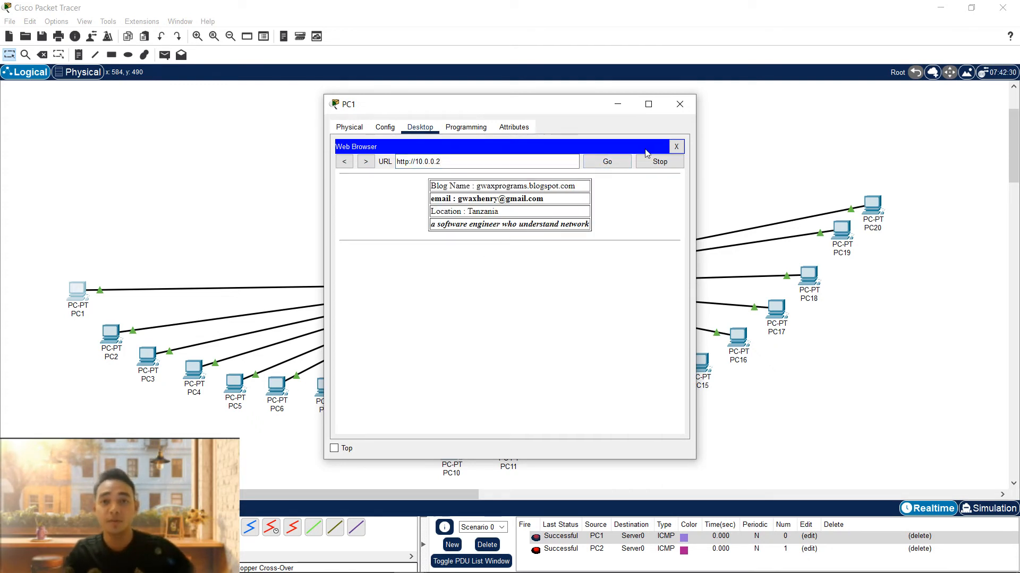
{"action": "left_click", "coordinate": [679, 104]}
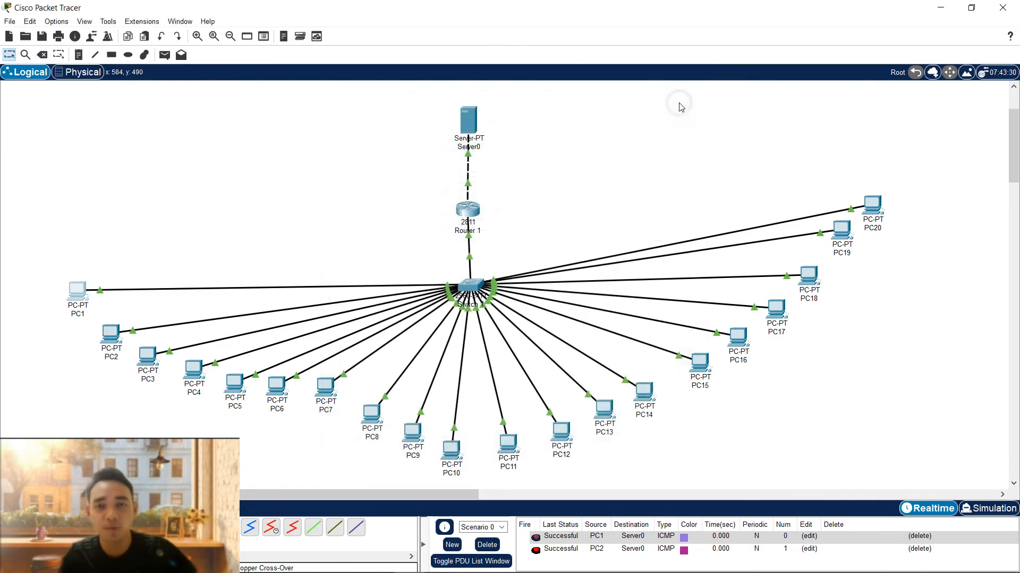